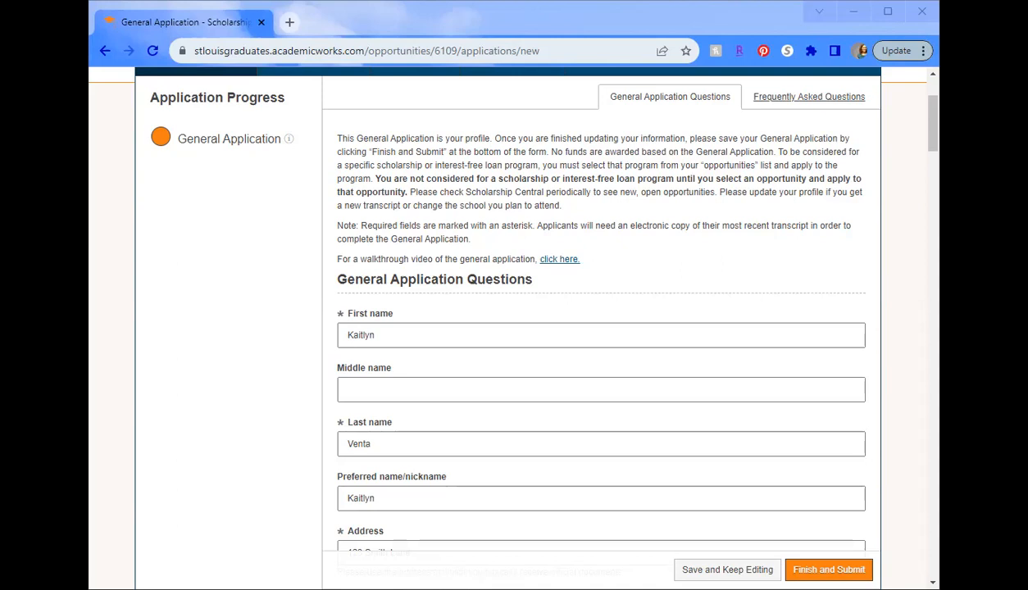
pyautogui.scroll(-1, 379, 195)
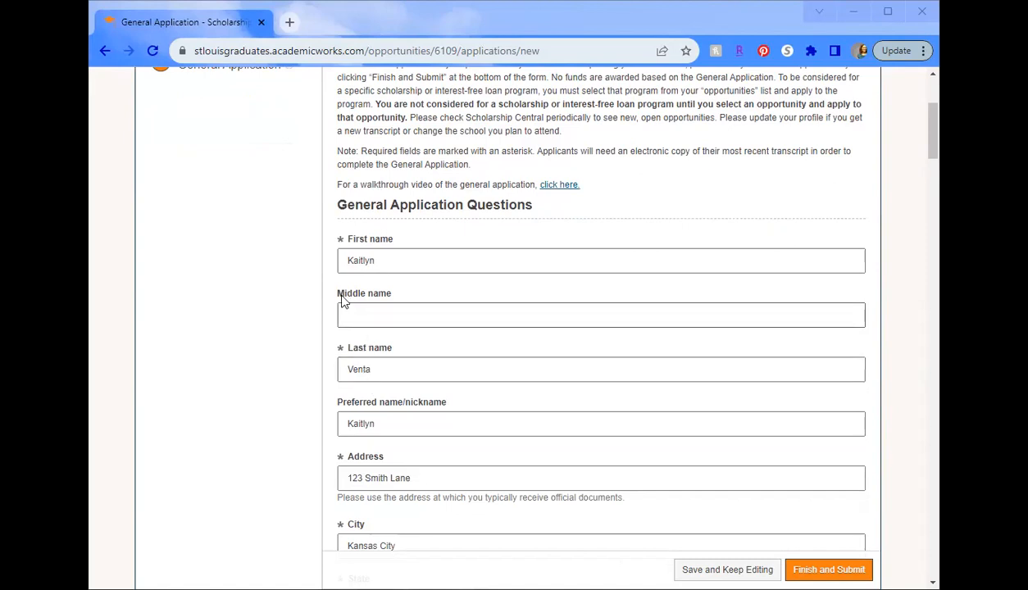
pyautogui.scroll(-2, 339, 301)
pyautogui.scroll(-1, 339, 301)
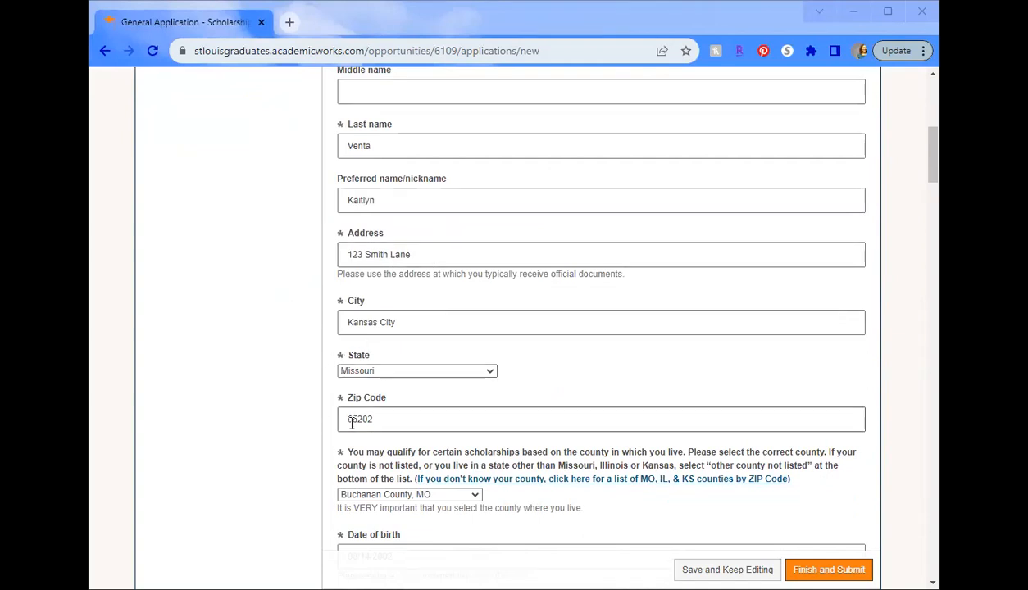
pyautogui.scroll(-1, 295, 408)
pyautogui.scroll(-1, 297, 407)
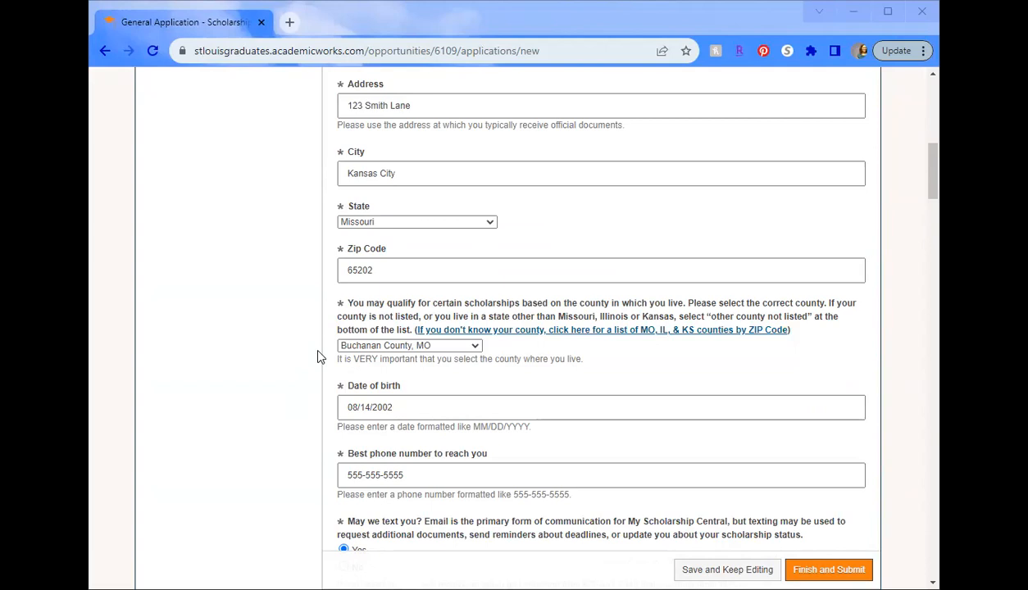
pyautogui.click(362, 346)
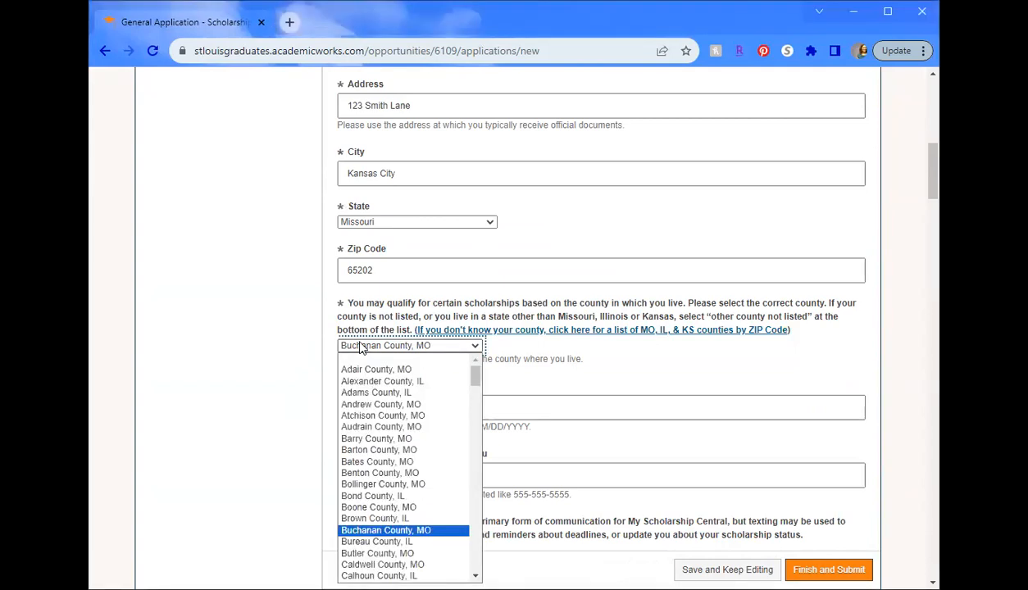
pyautogui.click(311, 351)
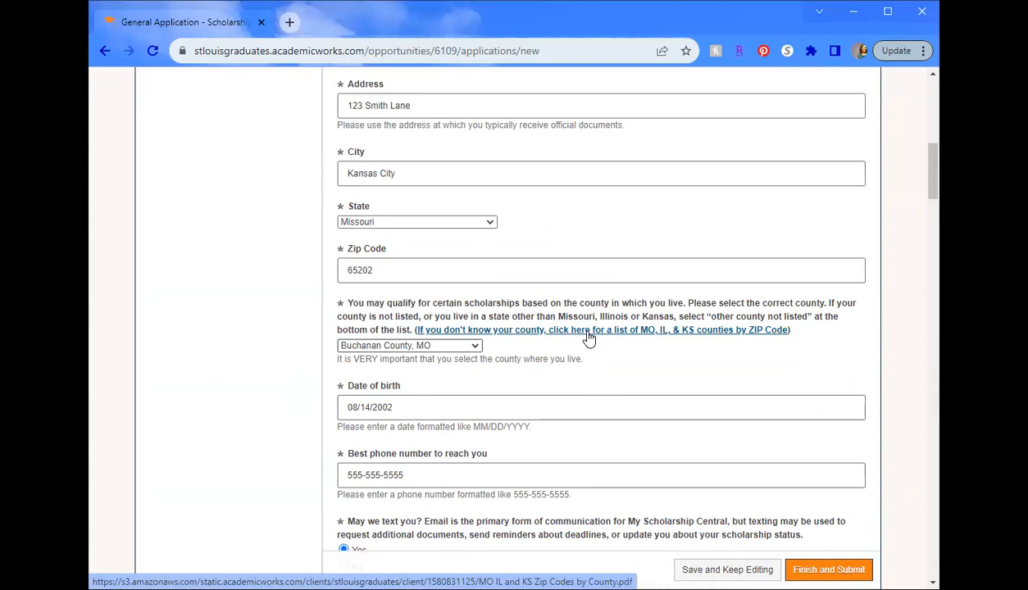
pyautogui.scroll(-2, 259, 326)
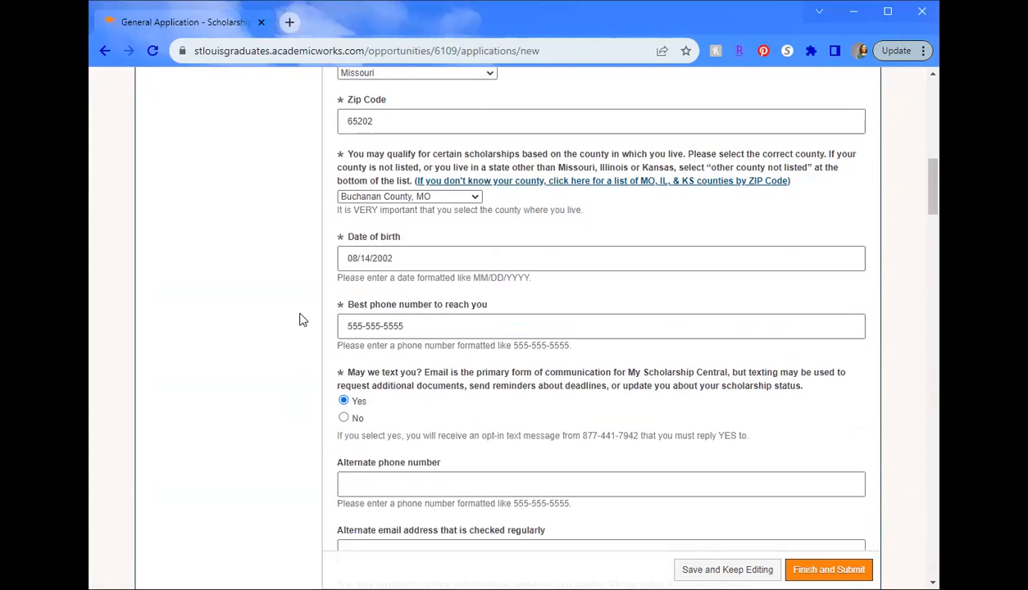
pyautogui.scroll(-1, 298, 318)
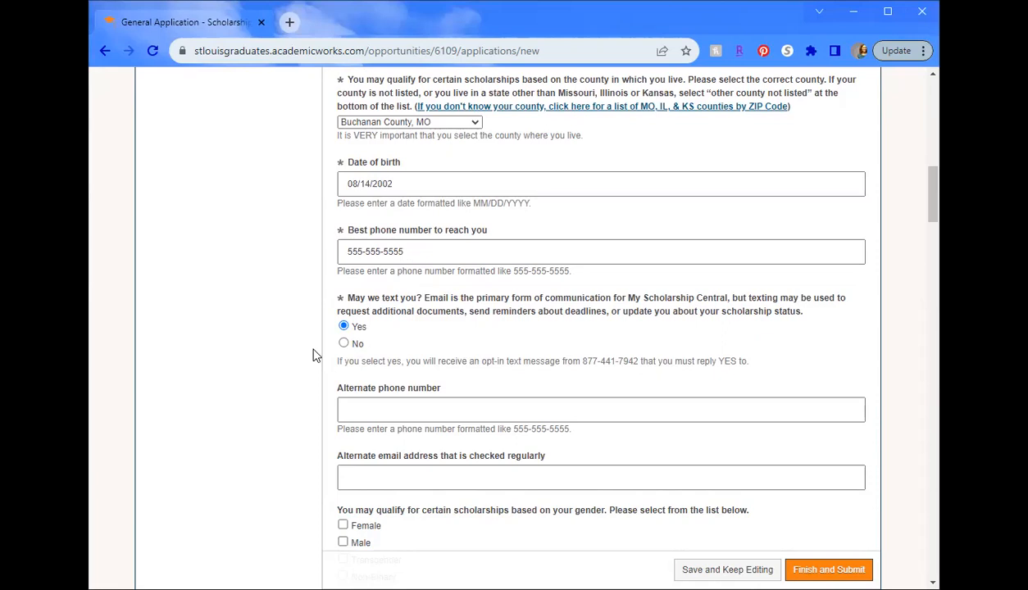
pyautogui.scroll(-1, 315, 356)
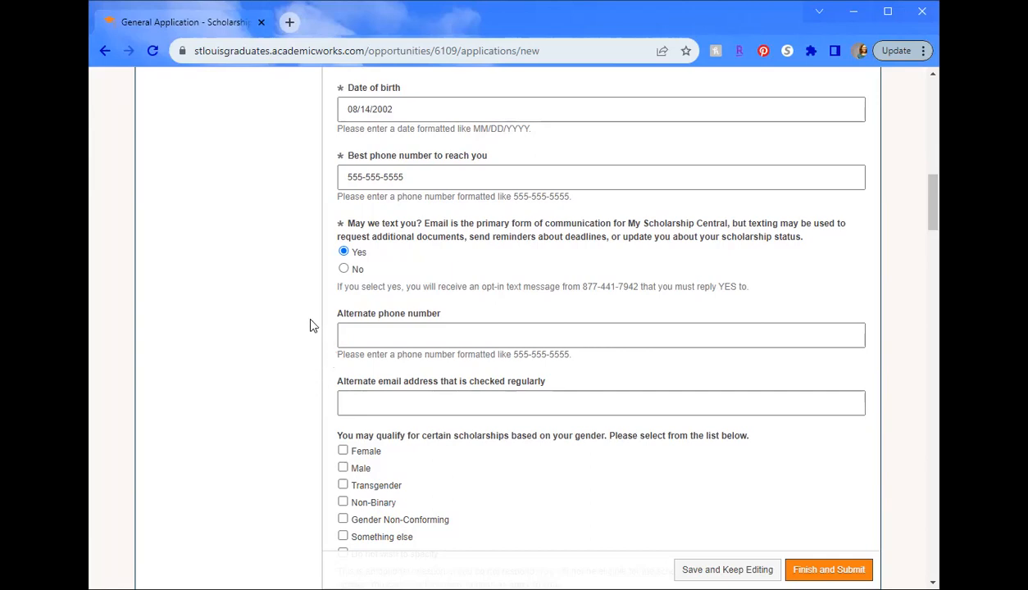
pyautogui.scroll(-3, 315, 328)
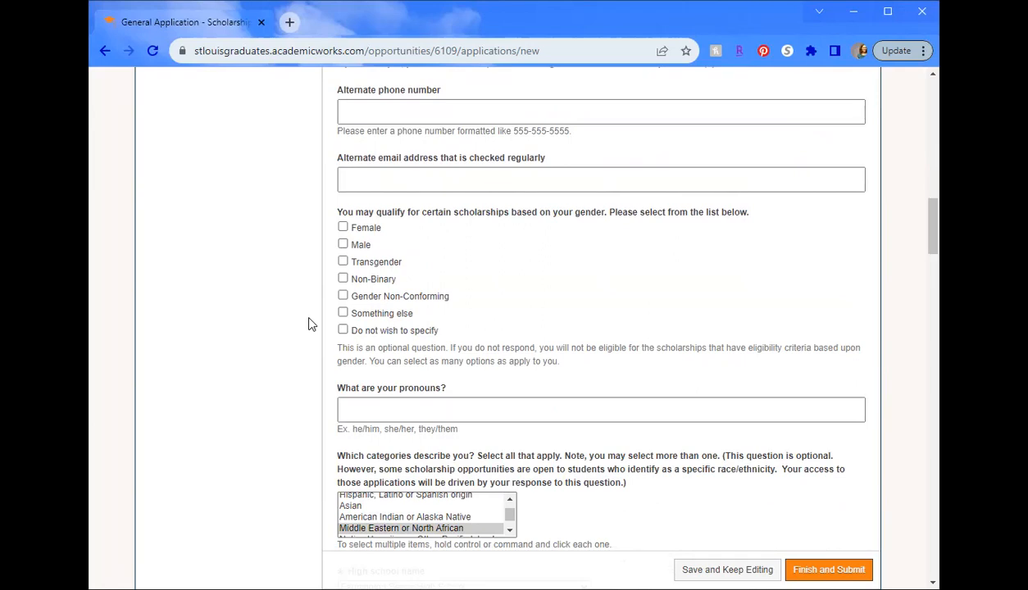
pyautogui.scroll(-1, 308, 322)
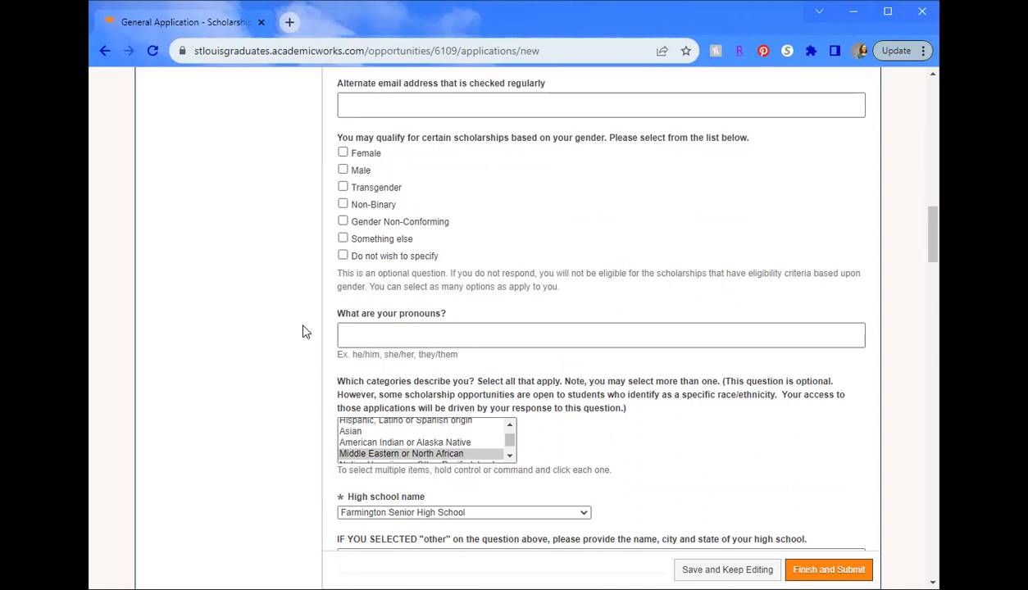
pyautogui.scroll(-2, 320, 334)
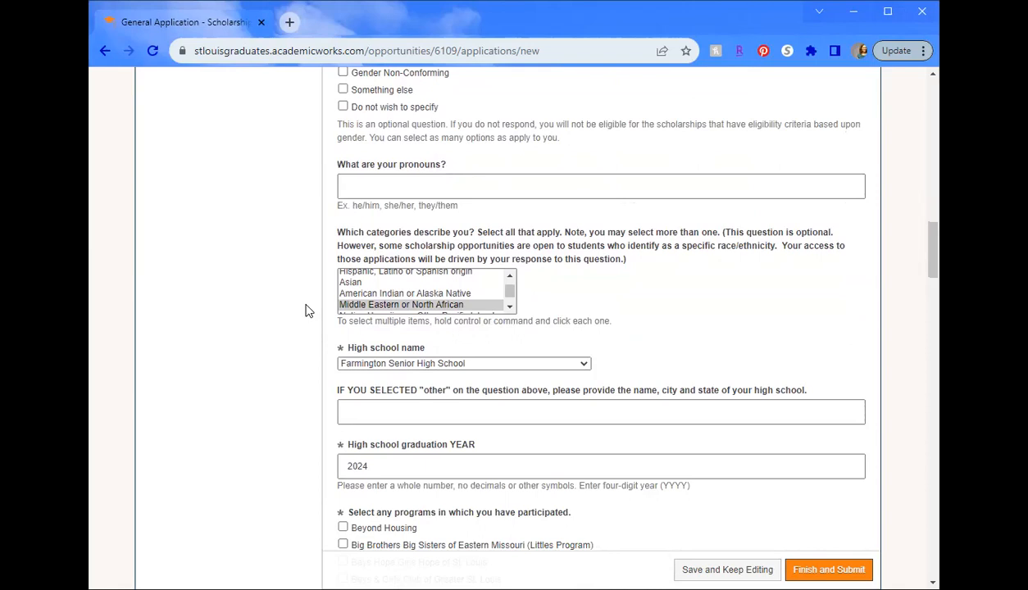
# - Select Black or African American, White, and Hispanic, Latino or Spanish origin as race/ethnicity
pyautogui.click(510, 299)
pyautogui.scroll(2, 511, 300)
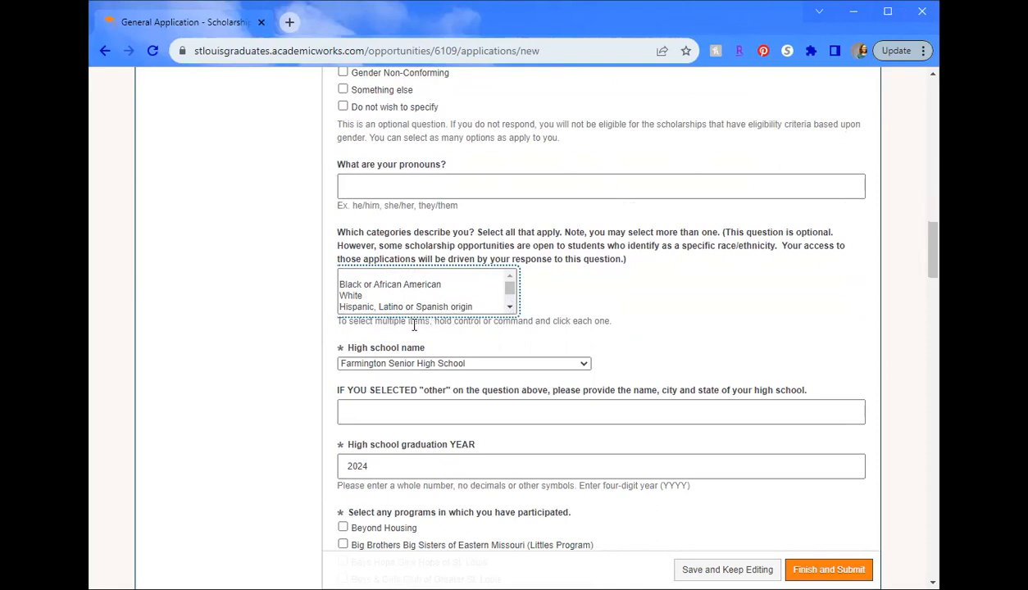
pyautogui.click(351, 284)
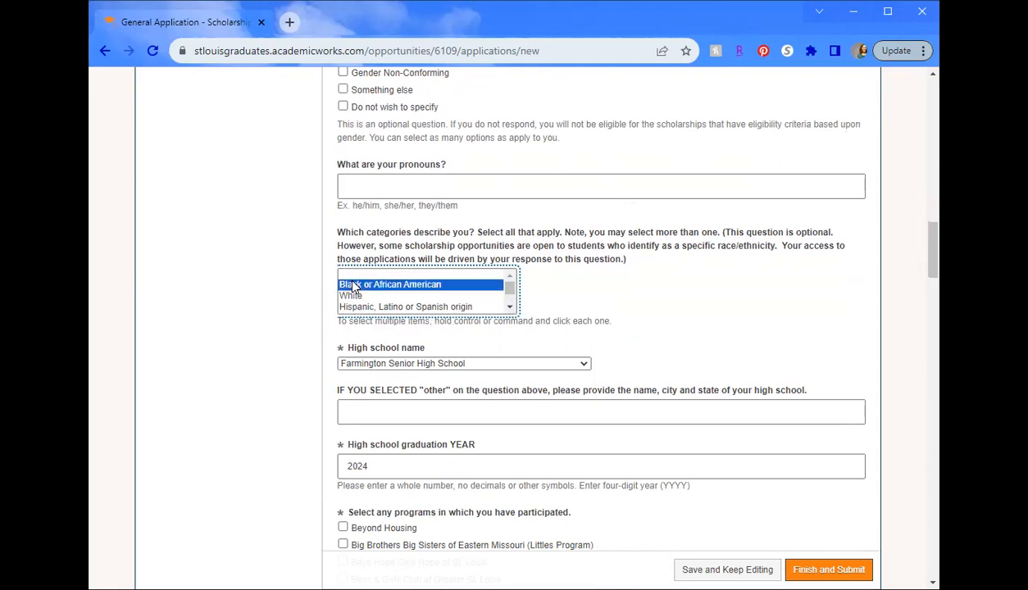
pyautogui.keyDown('ctrl'); pyautogui.click(356, 295); pyautogui.keyUp('ctrl')
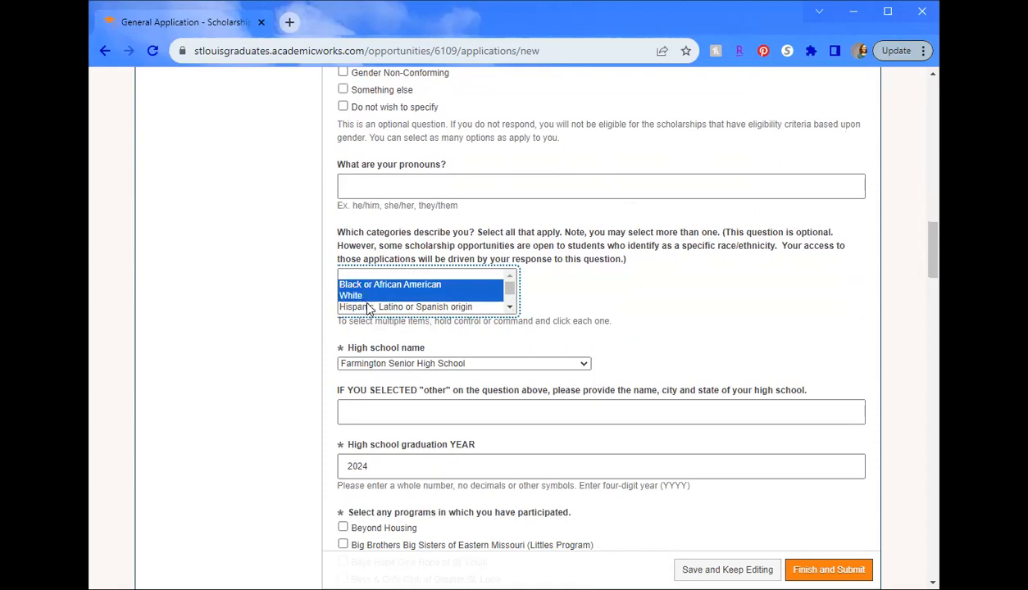
pyautogui.keyDown('ctrl'); pyautogui.click(364, 307); pyautogui.keyUp('ctrl')
pyautogui.scroll(-2, 508, 283)
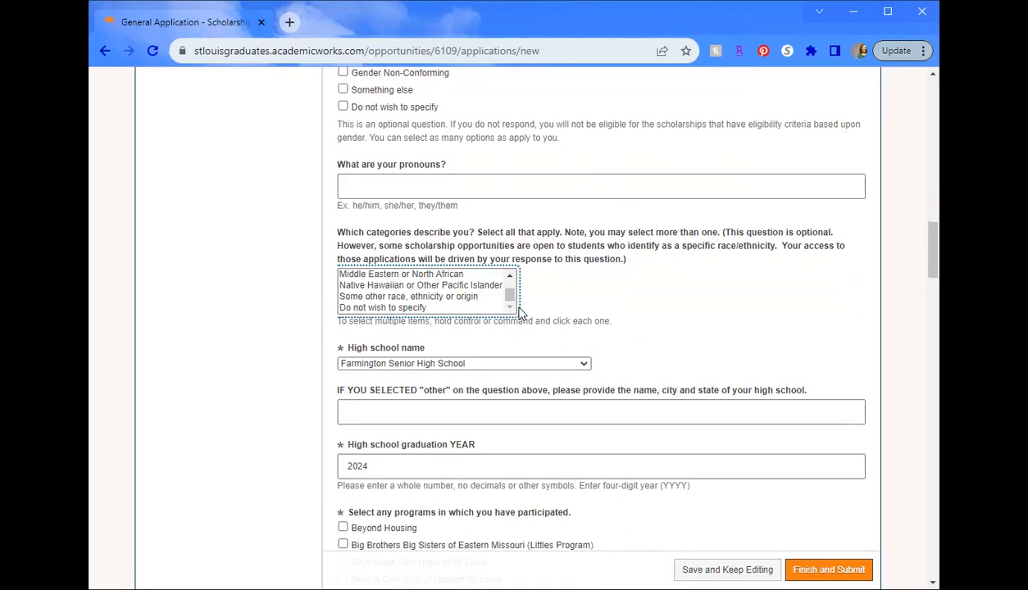
pyautogui.moveTo(511, 299); pyautogui.dragTo(514, 291)
pyautogui.click(293, 279)
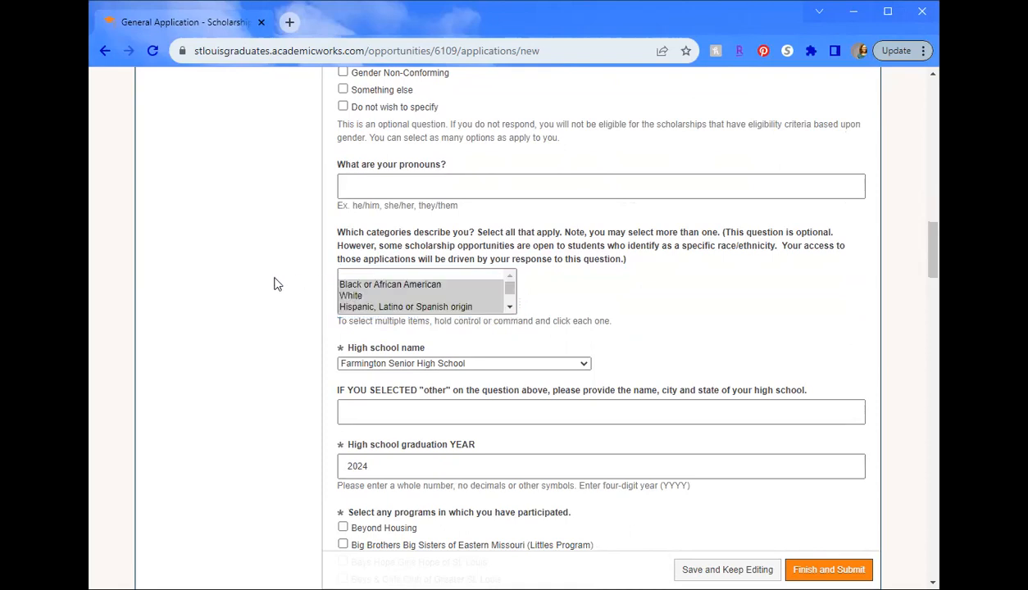
# - Browse the high school list and leave Farmington Senior High School selected
pyautogui.scroll(-1, 278, 278)
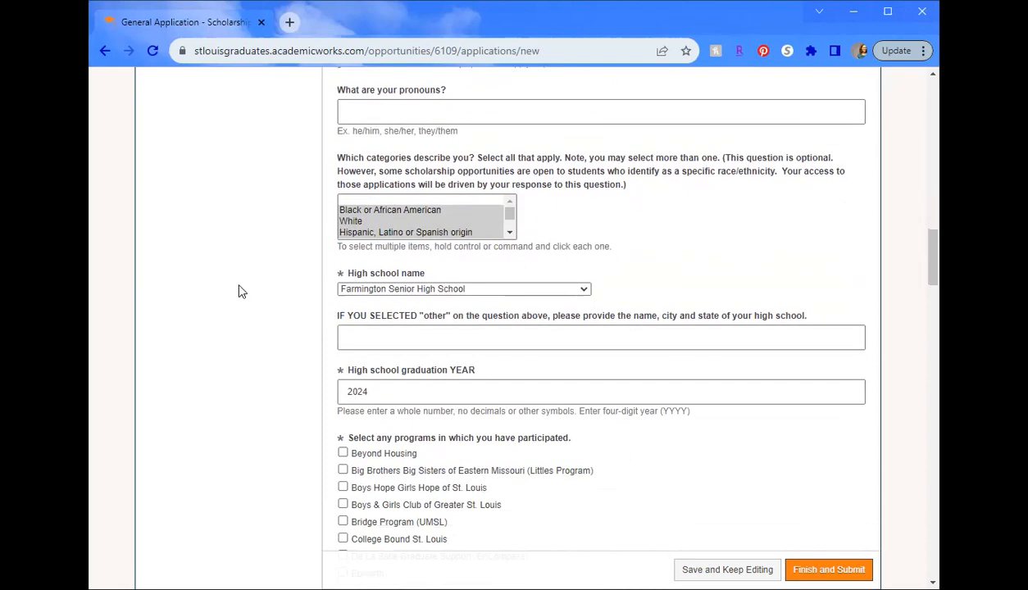
pyautogui.click(408, 289)
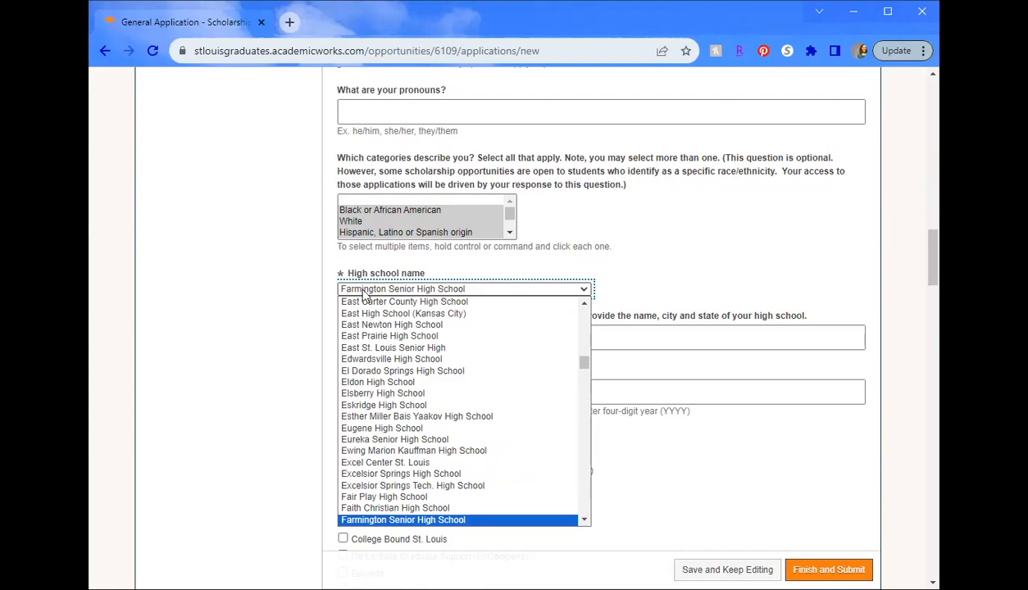
pyautogui.scroll(-18, 470, 376)
pyautogui.scroll(-20, 471, 379)
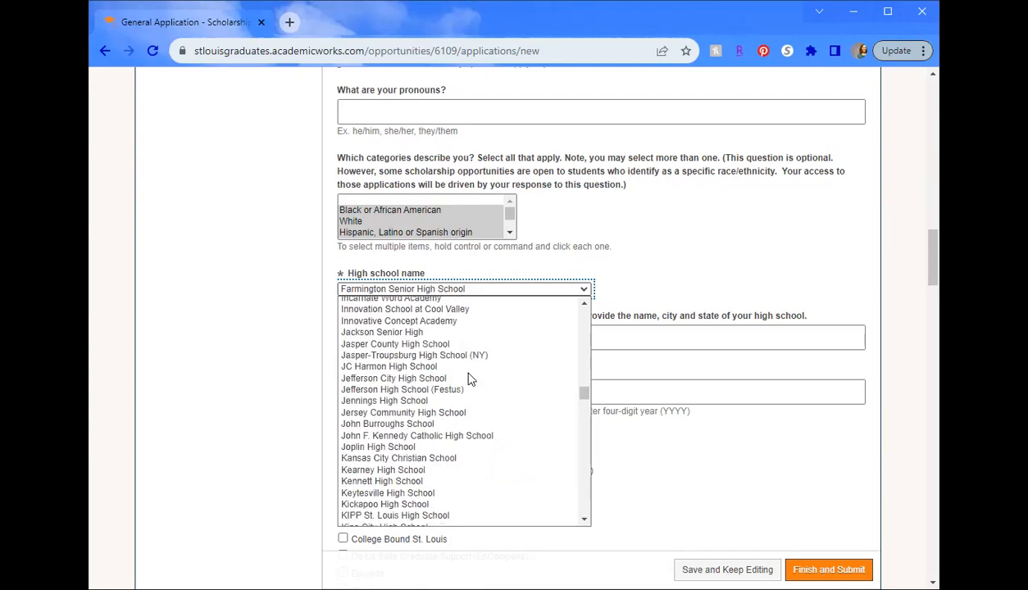
pyautogui.scroll(-20, 472, 381)
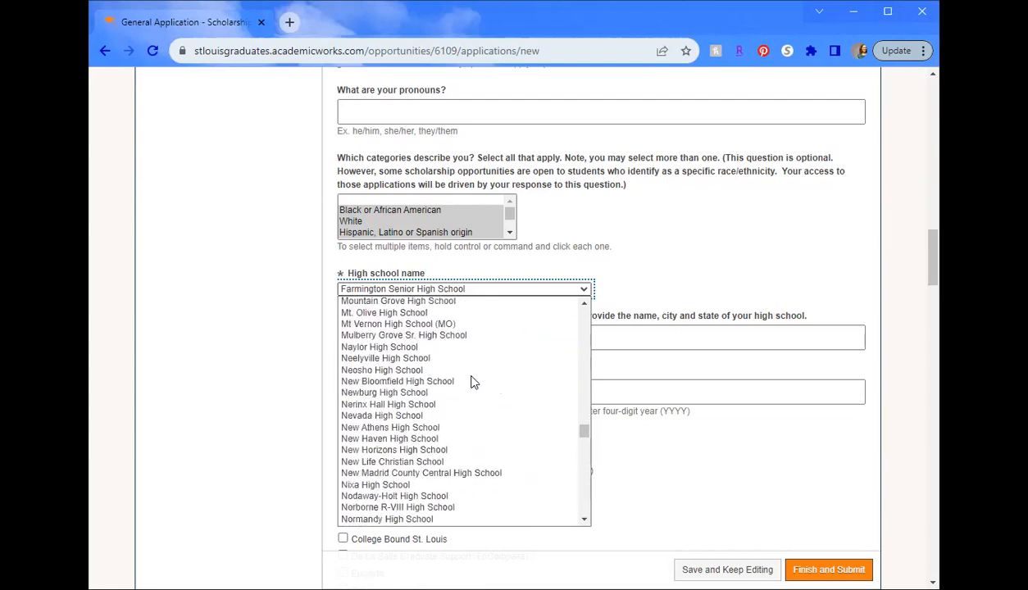
pyautogui.scroll(-20, 475, 402)
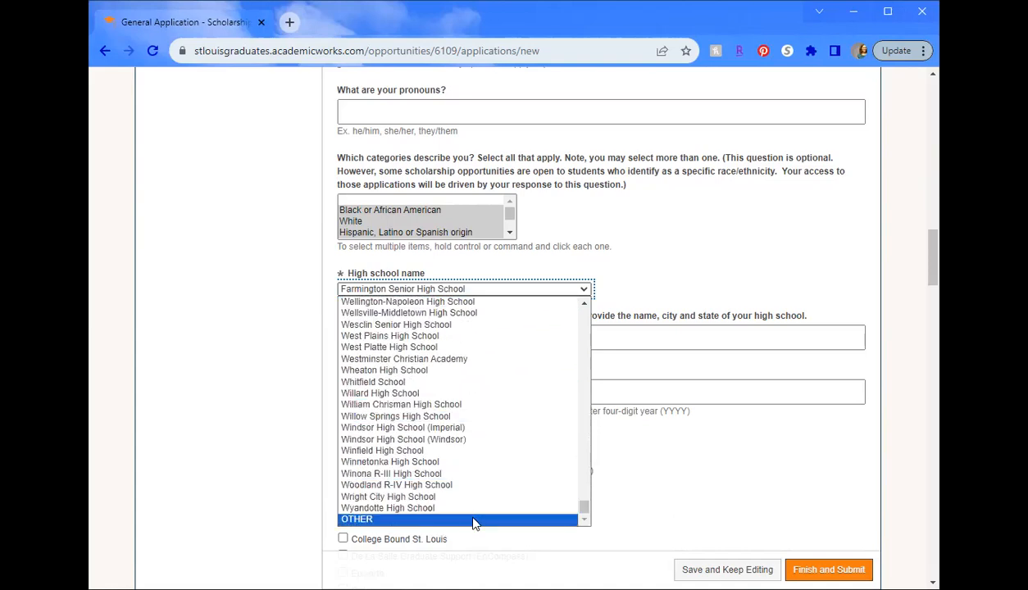
pyautogui.click(266, 370)
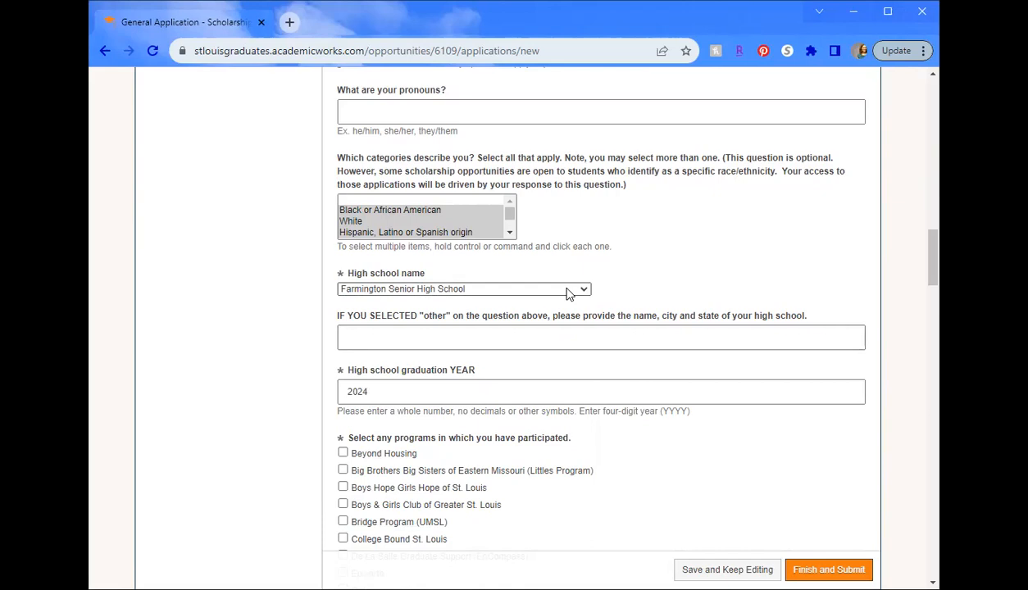
# - Scroll down through the program checklist and high school GPA questions
pyautogui.scroll(-1, 283, 332)
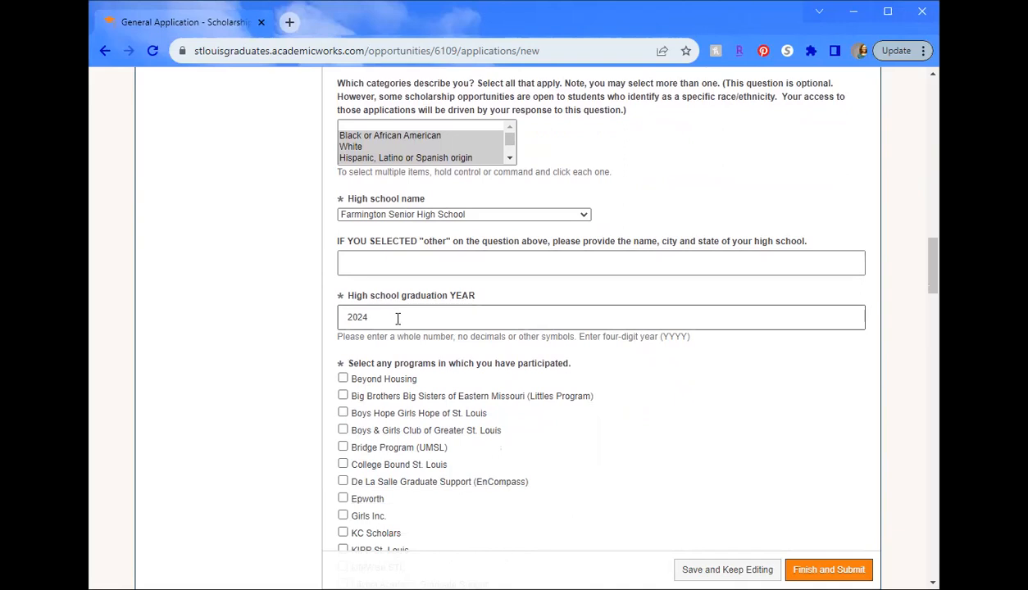
pyautogui.scroll(-3, 397, 320)
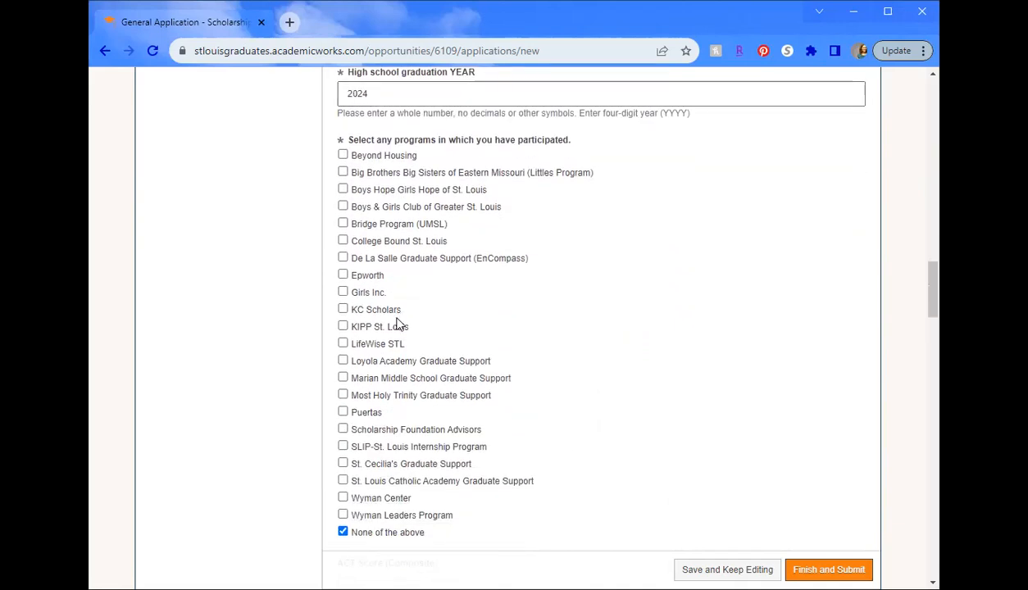
pyautogui.scroll(-1, 397, 321)
pyautogui.scroll(1, 397, 322)
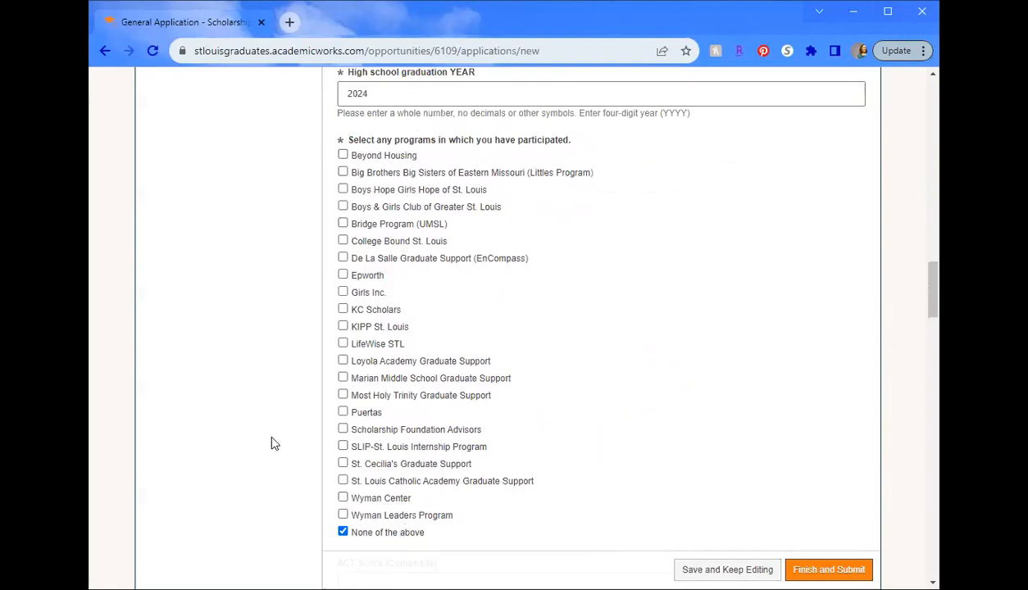
pyautogui.scroll(-2, 246, 433)
pyautogui.scroll(-1, 249, 433)
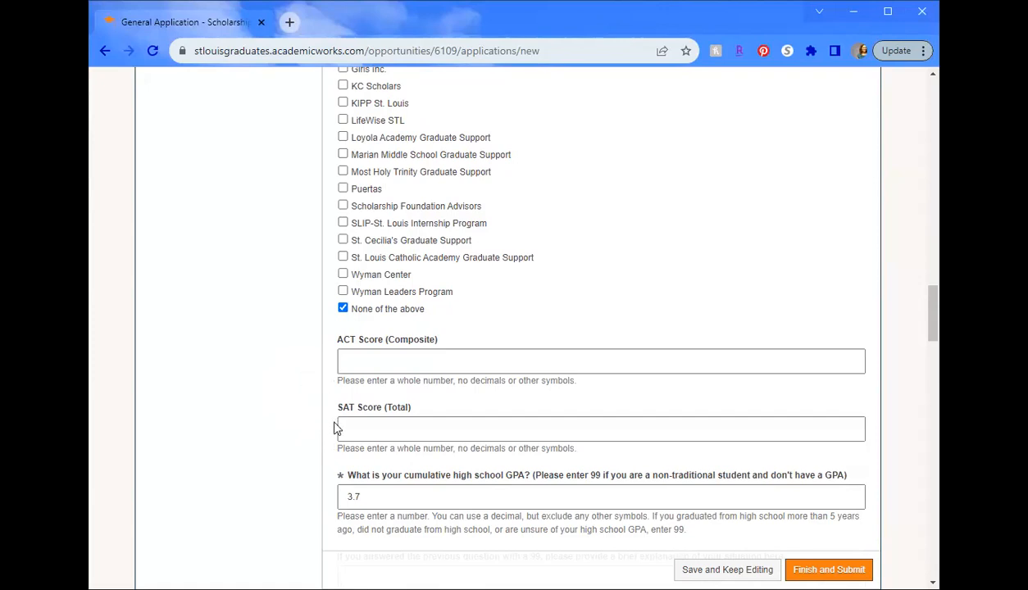
pyautogui.scroll(-3, 331, 425)
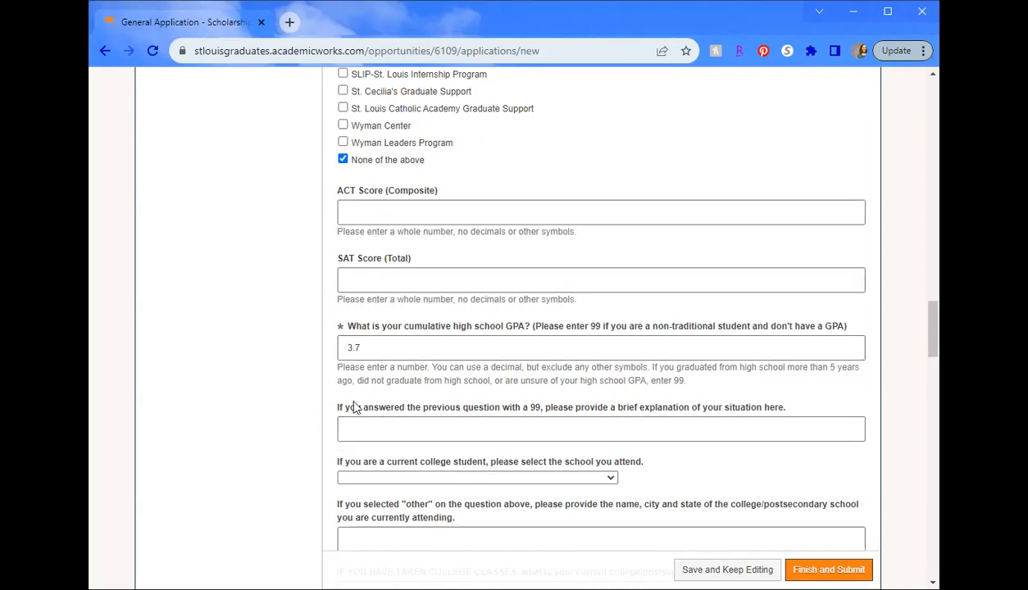
# - Choose OTHER at the bottom of the currently attended college list
pyautogui.scroll(-2, 322, 381)
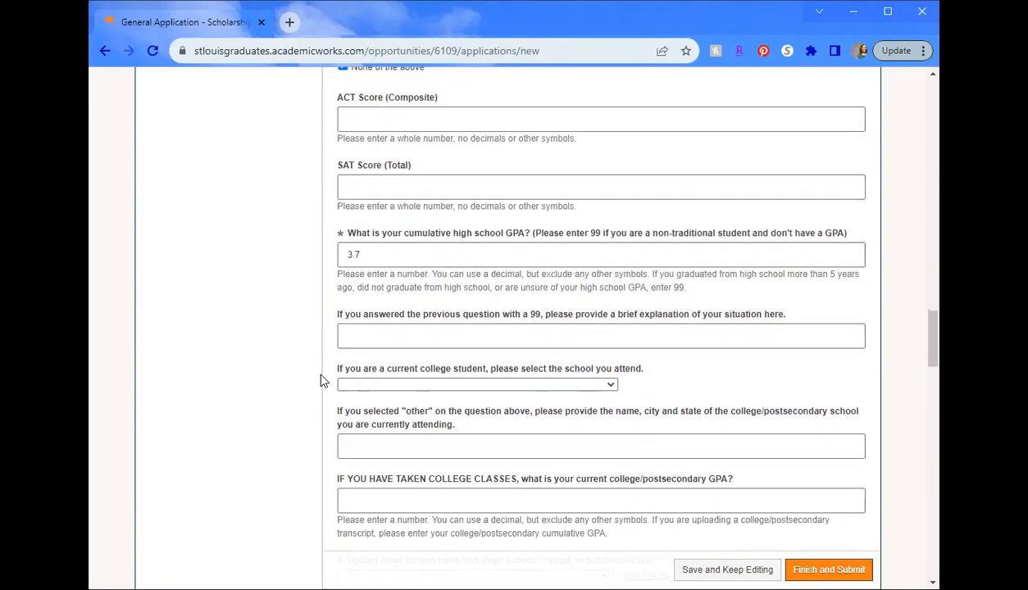
pyautogui.scroll(-3, 322, 381)
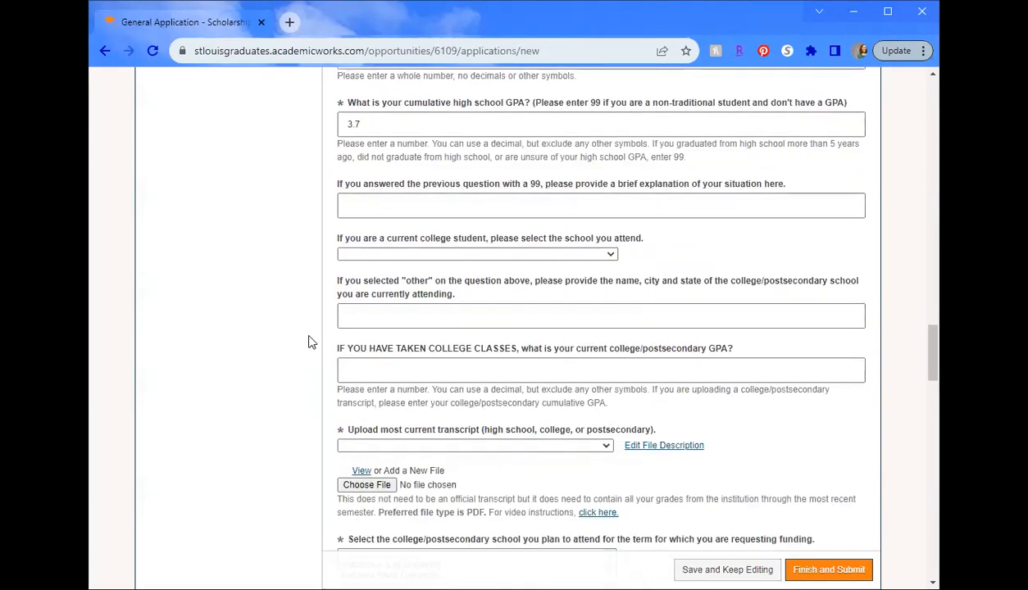
pyautogui.click(369, 255)
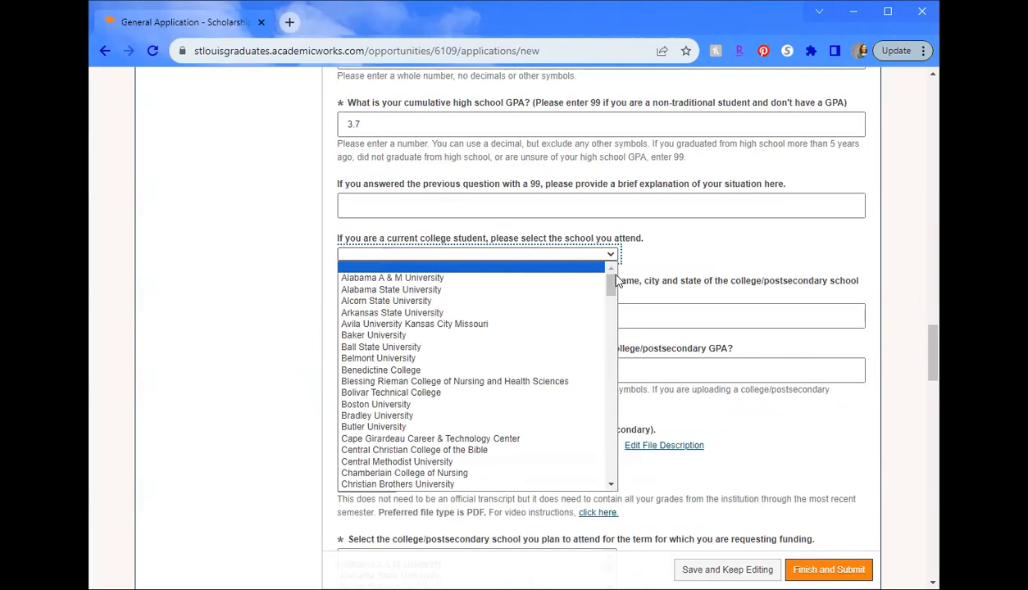
pyautogui.moveTo(611, 285); pyautogui.dragTo(612, 485)
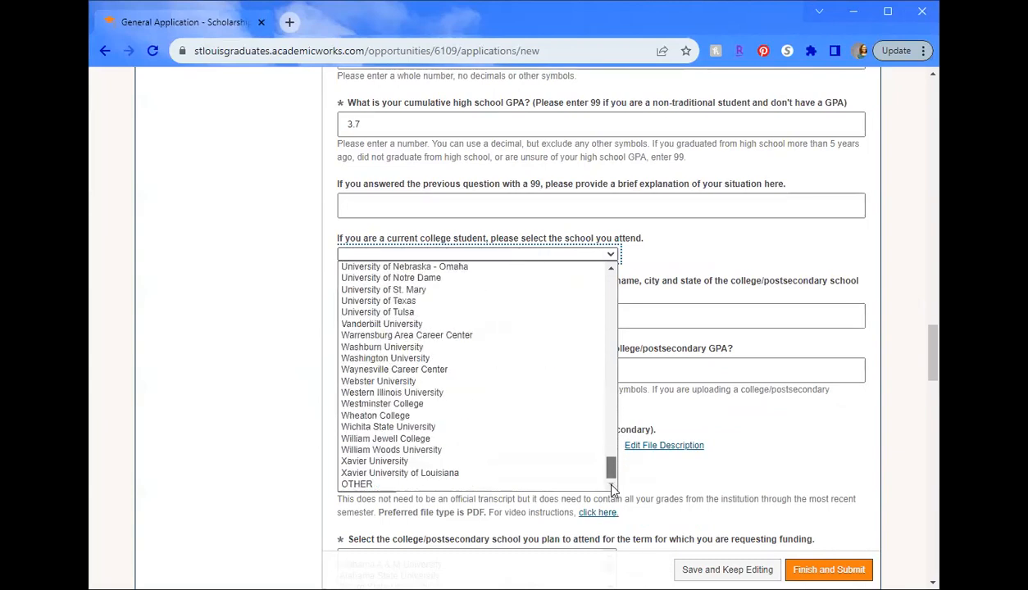
pyautogui.click(521, 485)
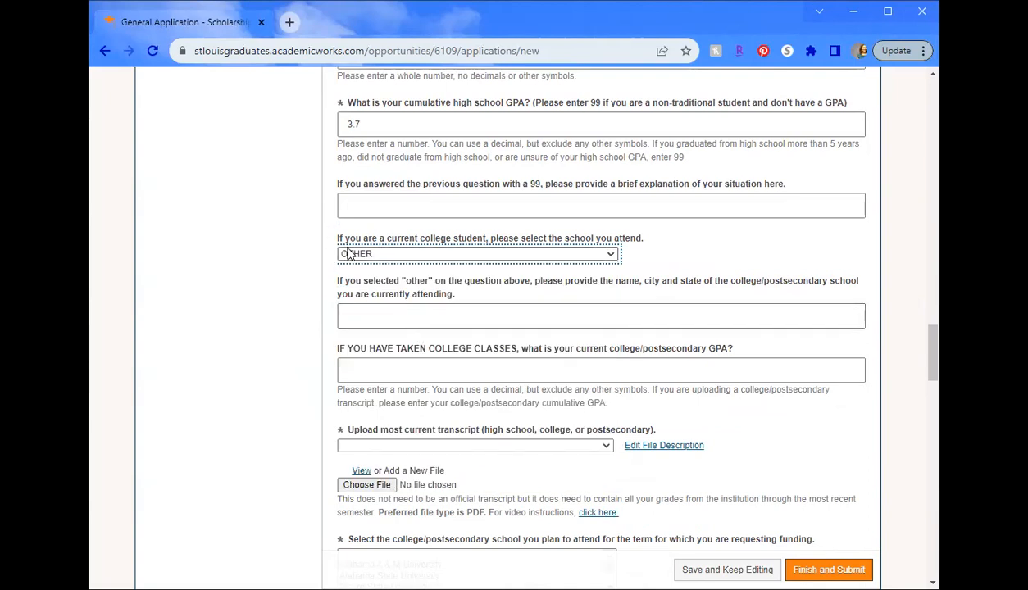
pyautogui.scroll(-2, 347, 259)
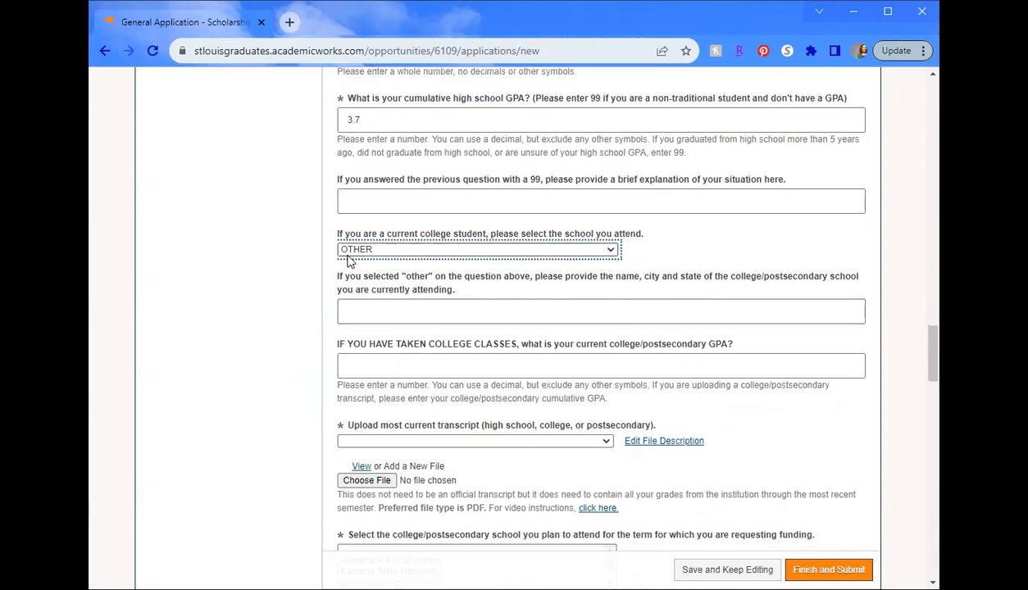
pyautogui.scroll(-1, 346, 259)
pyautogui.click(339, 223)
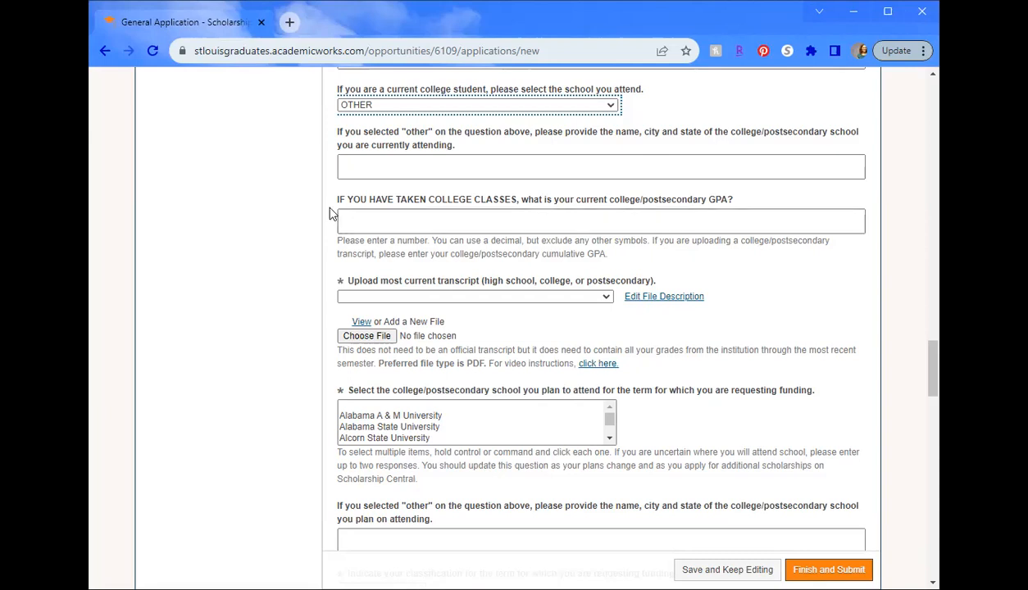
pyautogui.scroll(-1, 328, 213)
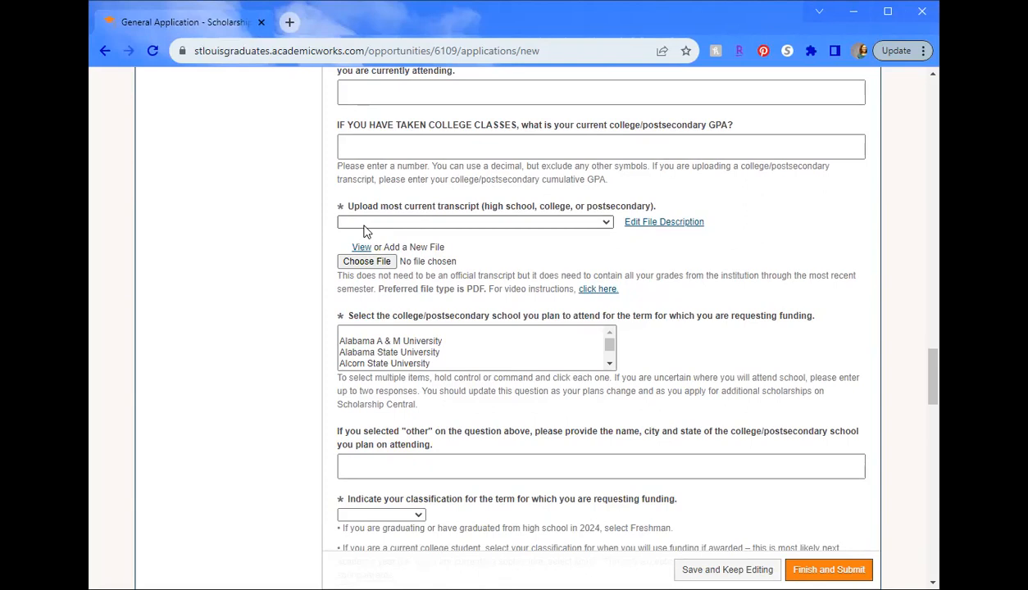
# - Upload Transcript example.pdf from Downloads with the description 'Transcript Sept 2023'
pyautogui.click(415, 249)
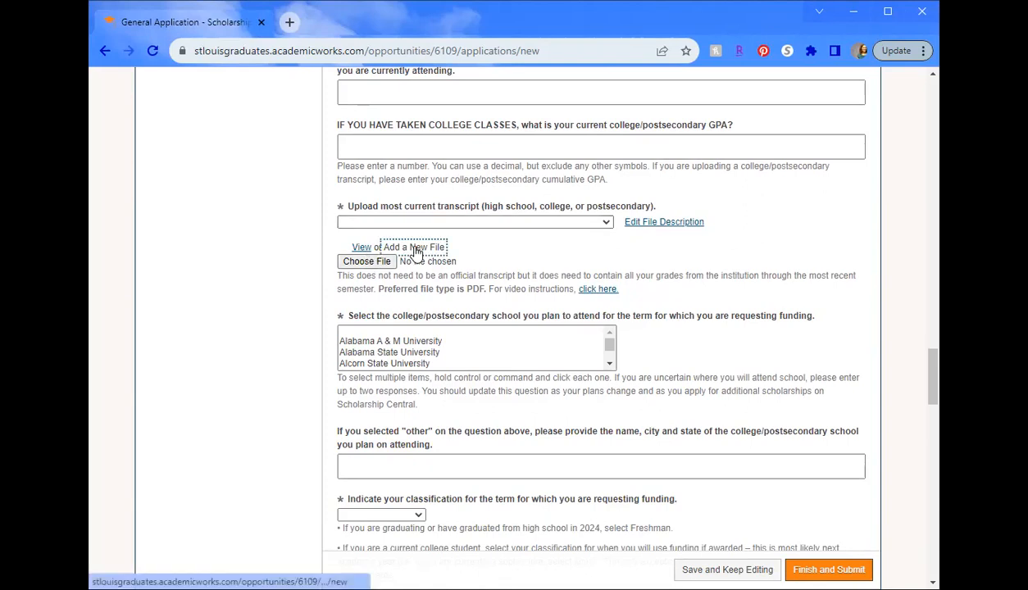
pyautogui.click(377, 262)
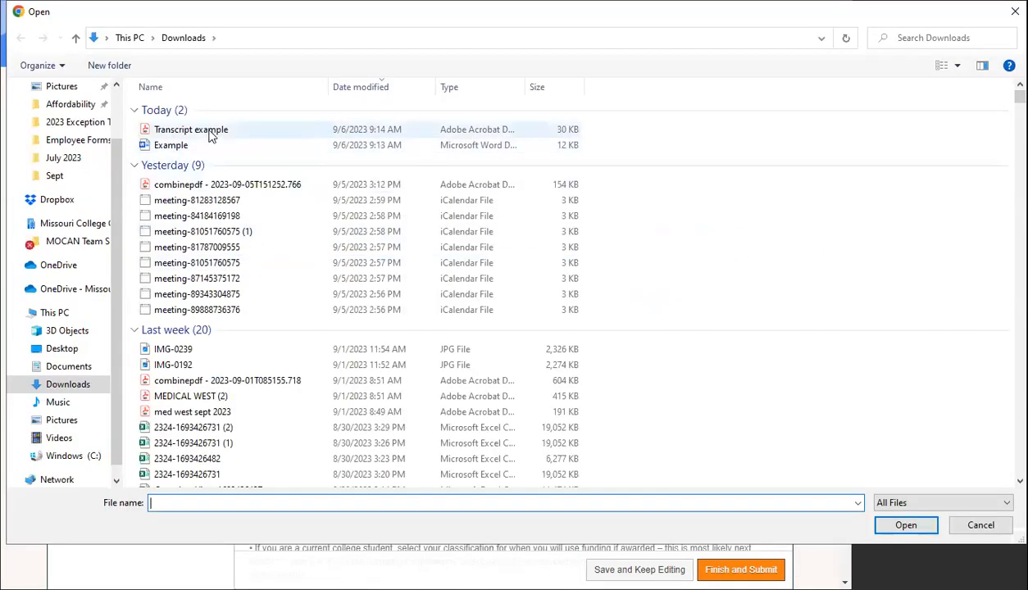
pyautogui.click(209, 133)
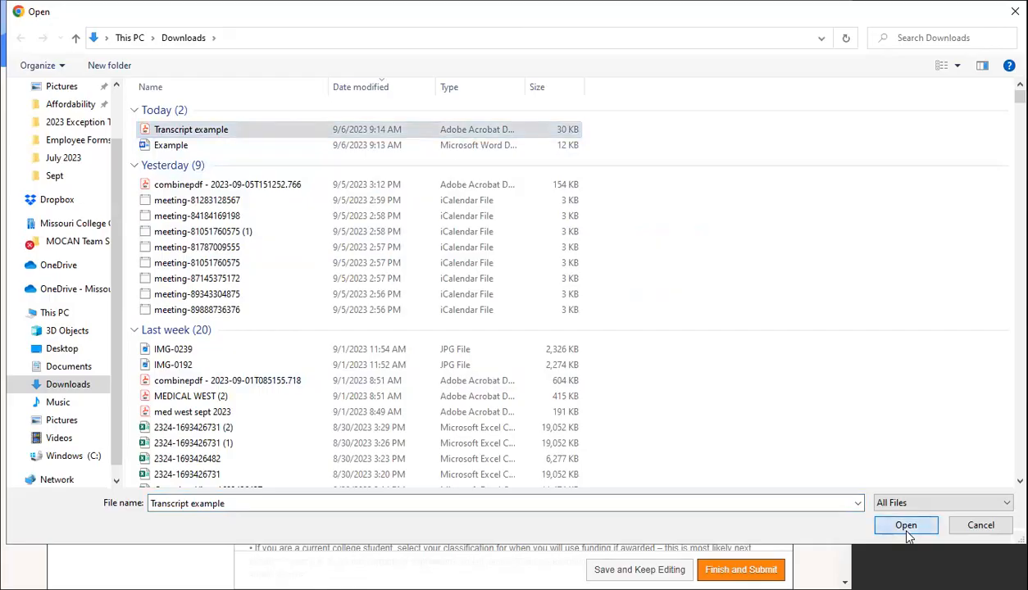
pyautogui.click(906, 527)
pyautogui.write('Transcript Sept 2023')
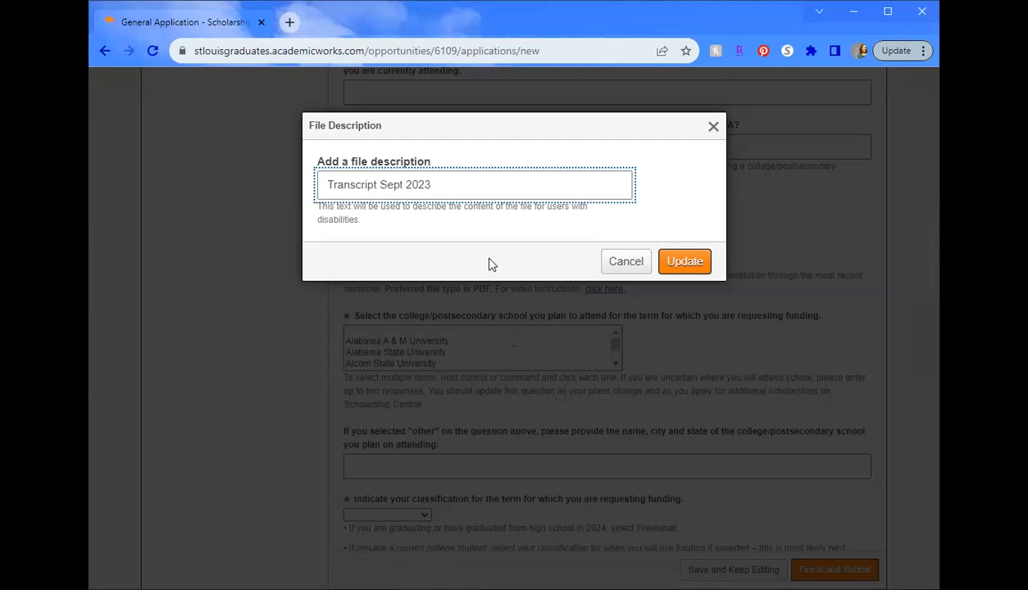
pyautogui.click(695, 261)
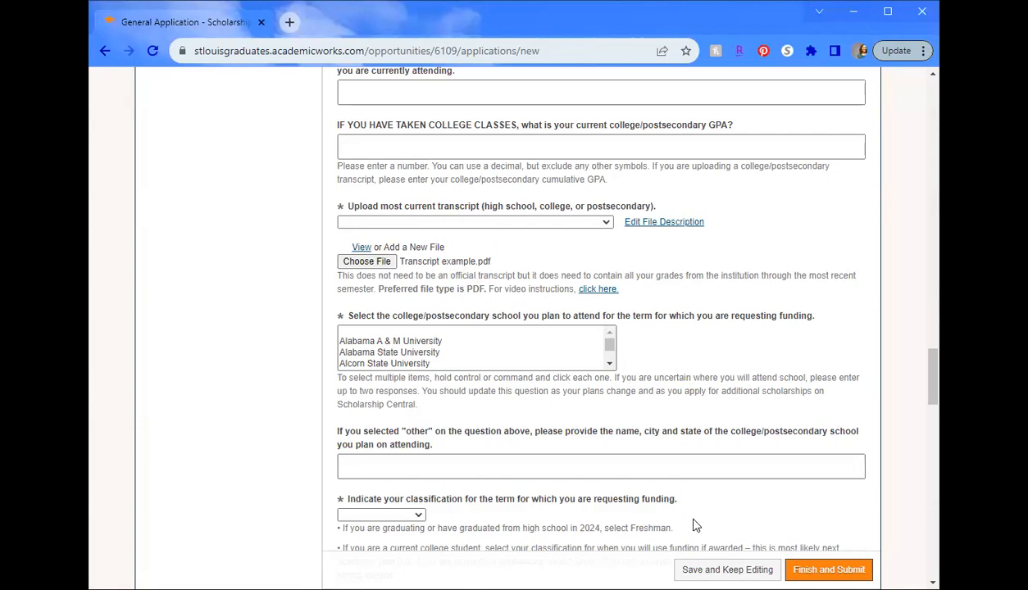
# - Save the application progress with Save and Keep Editing
pyautogui.click(726, 569)
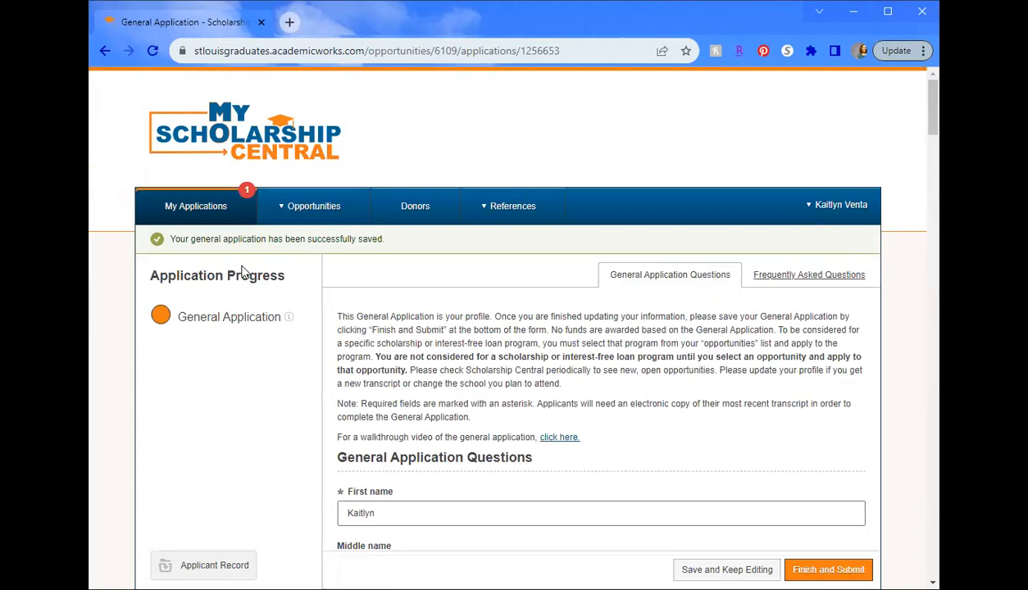
pyautogui.scroll(-10, 439, 287)
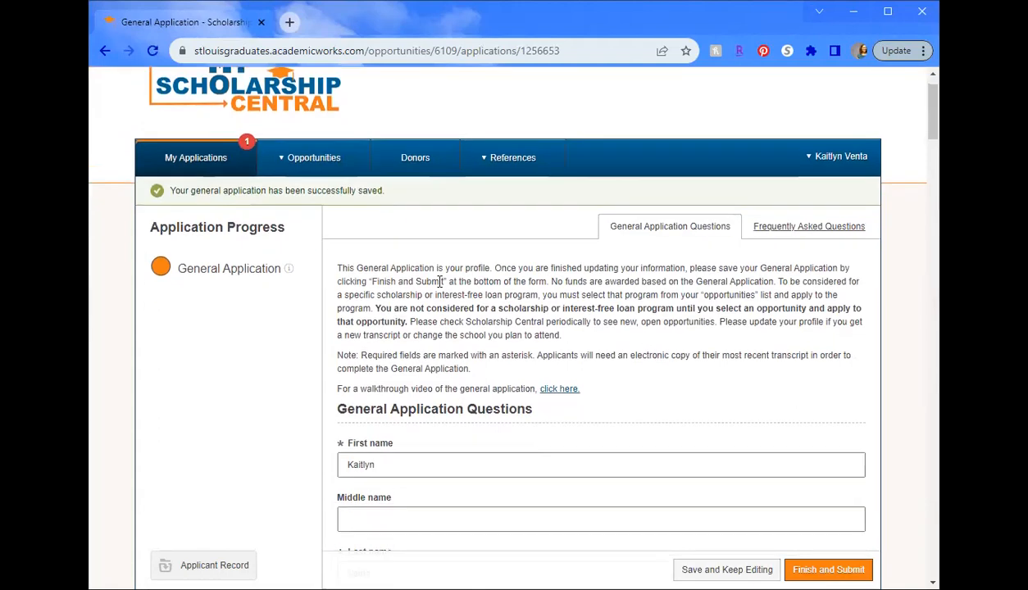
pyautogui.scroll(-15, 438, 289)
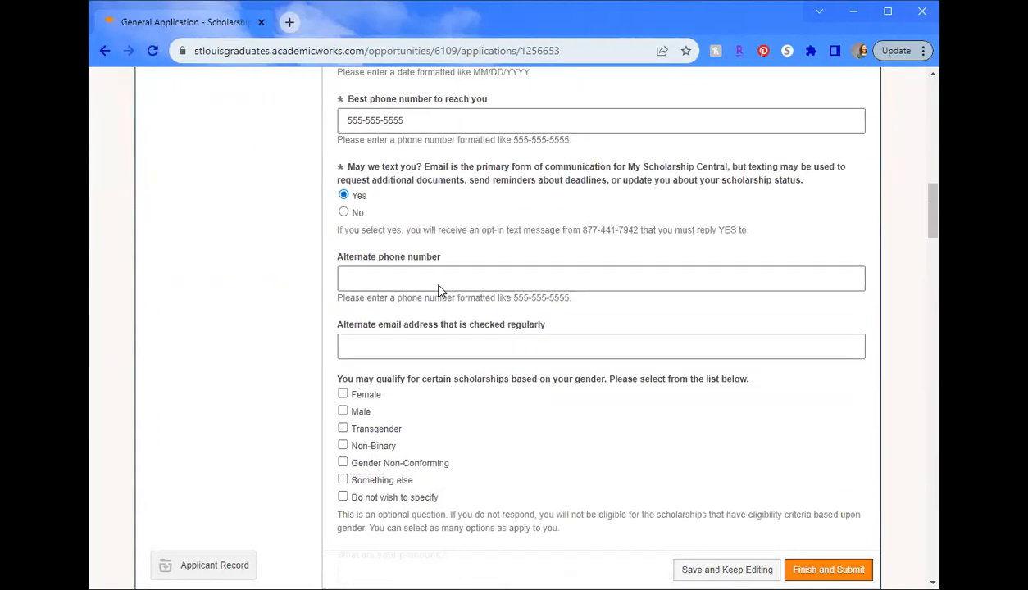
pyautogui.scroll(-8, 438, 287)
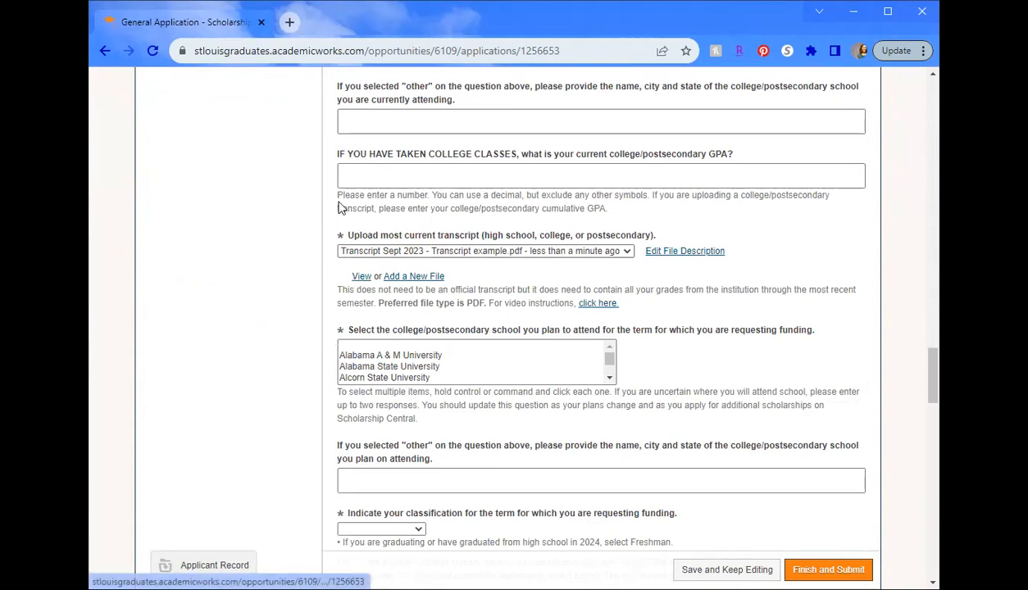
# - Keep 'Transcript Sept 2023 - Transcript example.pdf' selected as the transcript file
pyautogui.click(467, 257)
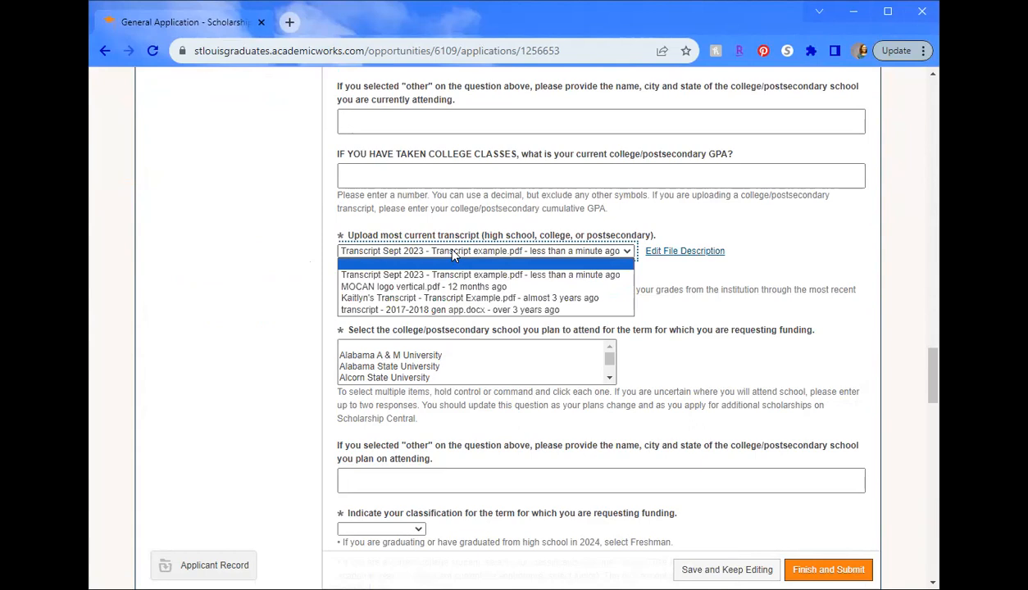
pyautogui.click(326, 262)
pyautogui.scroll(-1, 326, 262)
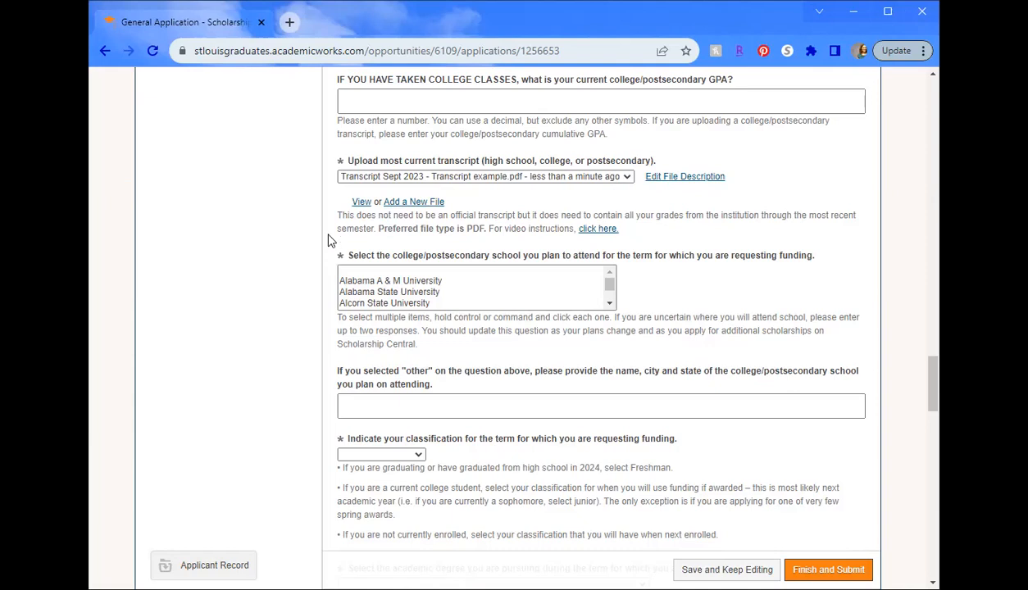
pyautogui.scroll(-1, 312, 241)
pyautogui.scroll(-1, 311, 241)
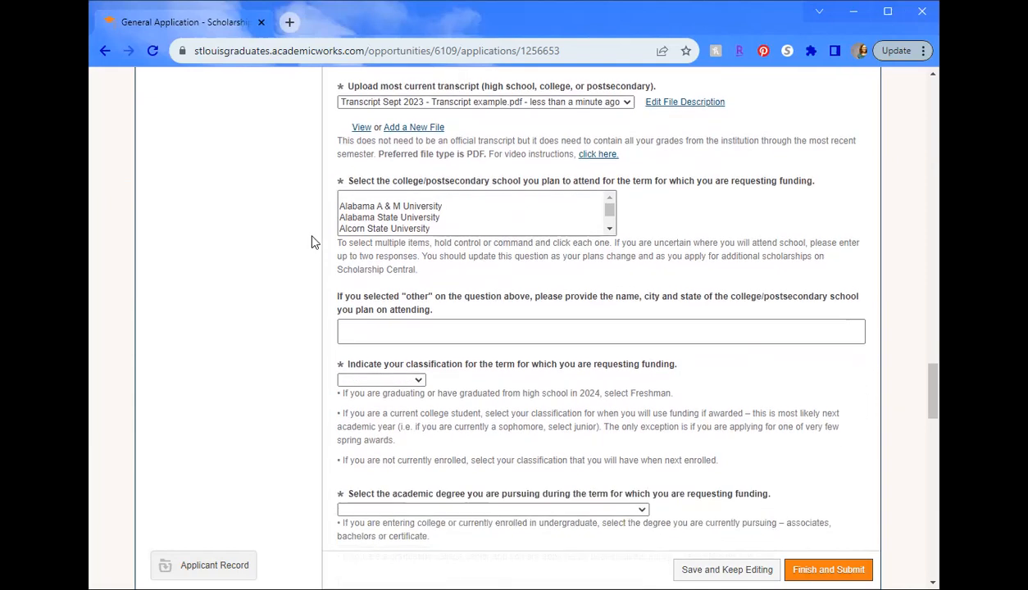
pyautogui.click(456, 211)
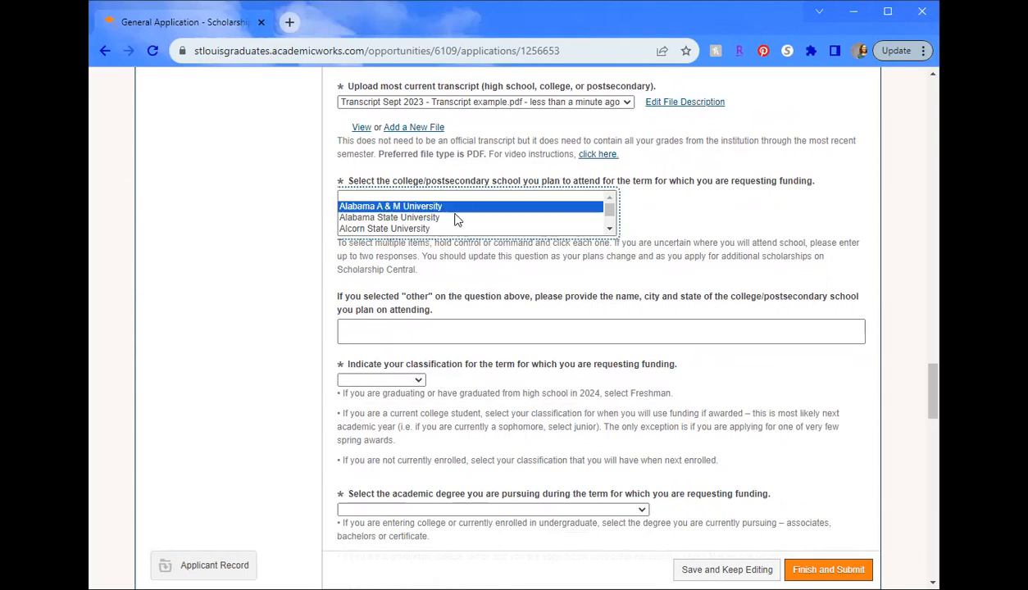
pyautogui.keyDown('ctrl'); pyautogui.click(454, 219); pyautogui.keyUp('ctrl')
pyautogui.keyDown('ctrl'); pyautogui.click(456, 230); pyautogui.keyUp('ctrl')
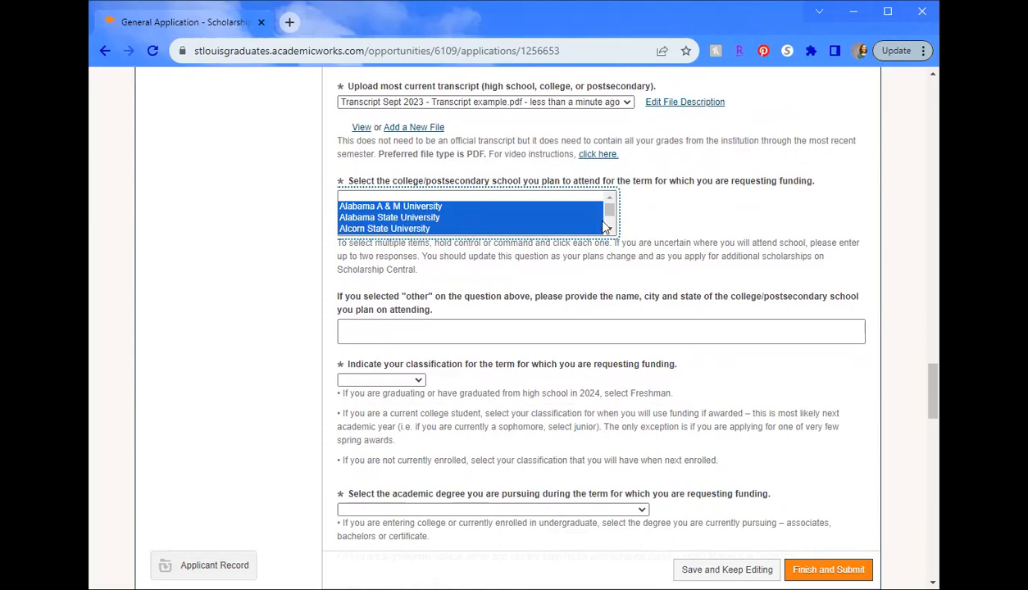
pyautogui.moveTo(609, 210); pyautogui.dragTo(608, 217)
pyautogui.scroll(-10, 608, 213)
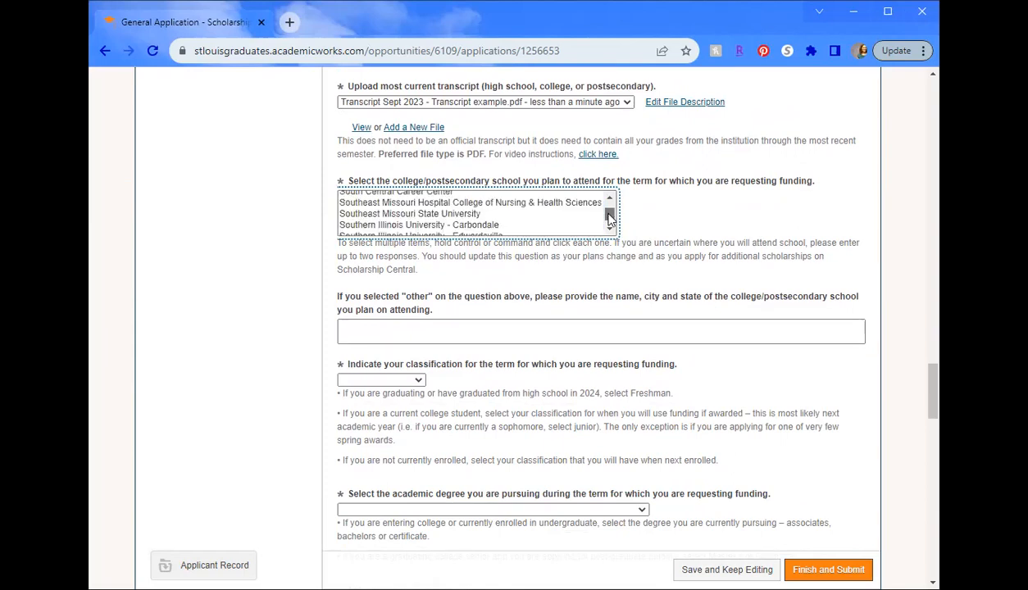
pyautogui.scroll(10, 609, 200)
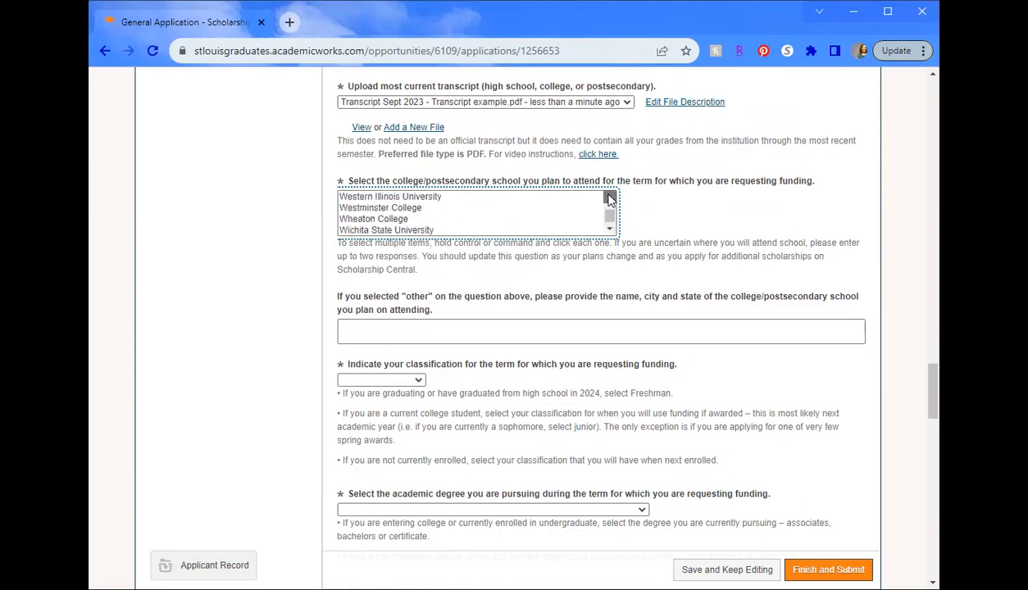
pyautogui.scroll(10, 609, 200)
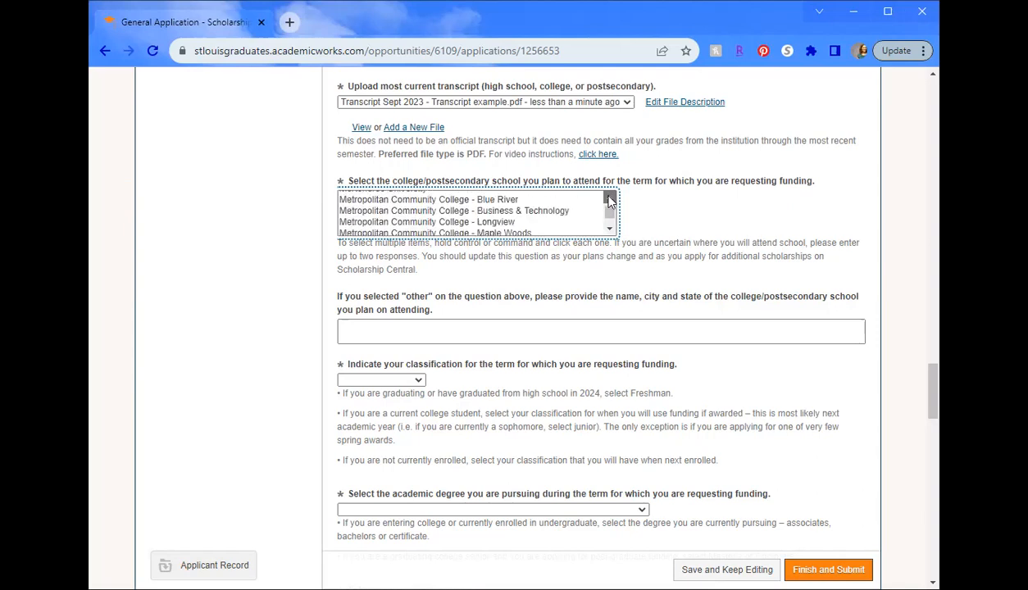
pyautogui.scroll(5, 609, 200)
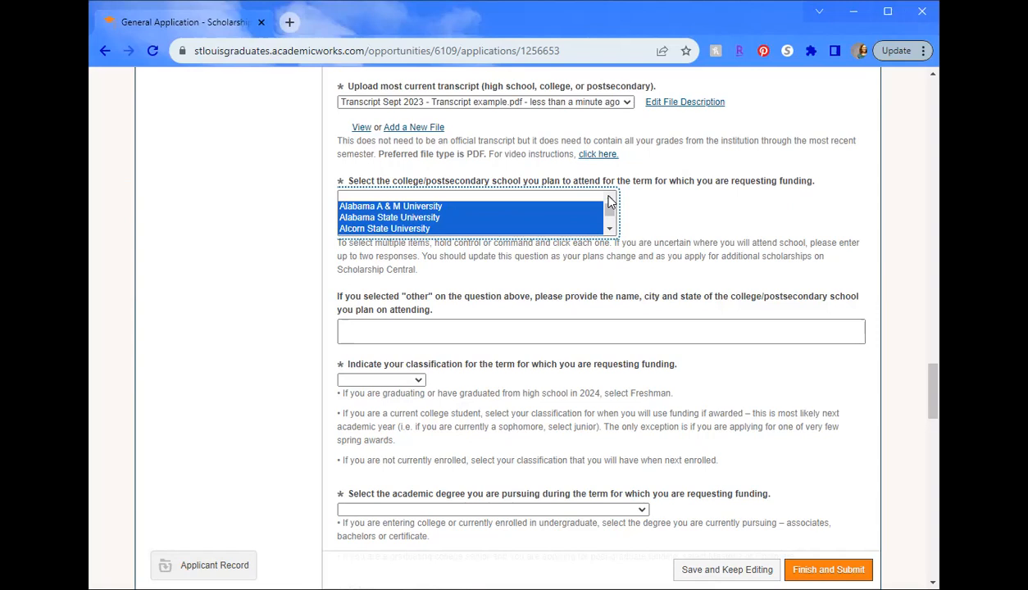
pyautogui.click(609, 229)
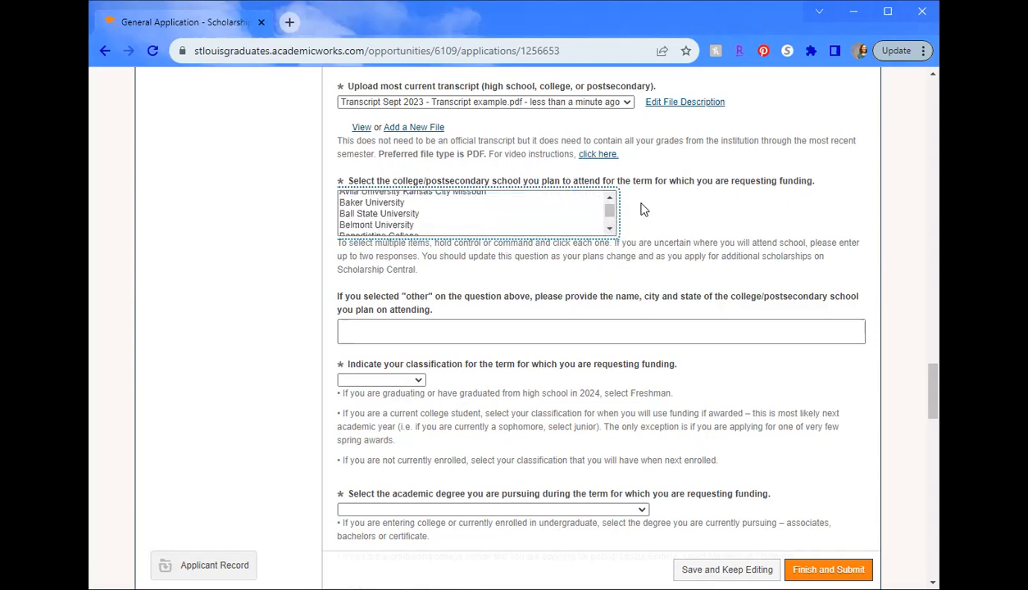
pyautogui.scroll(5, 608, 205)
pyautogui.click(321, 268)
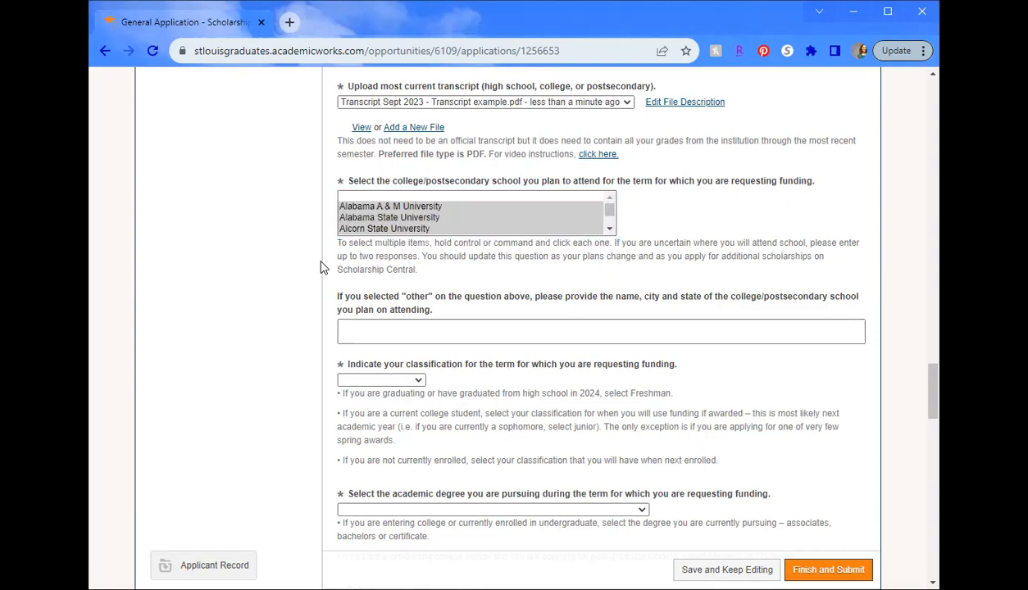
pyautogui.scroll(-1, 322, 267)
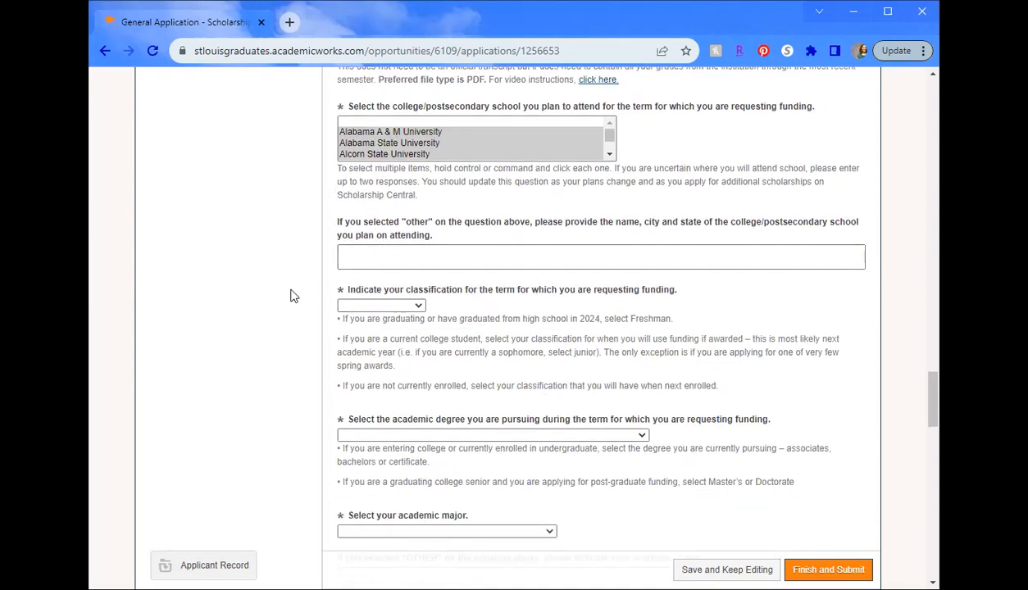
pyautogui.scroll(-1, 293, 296)
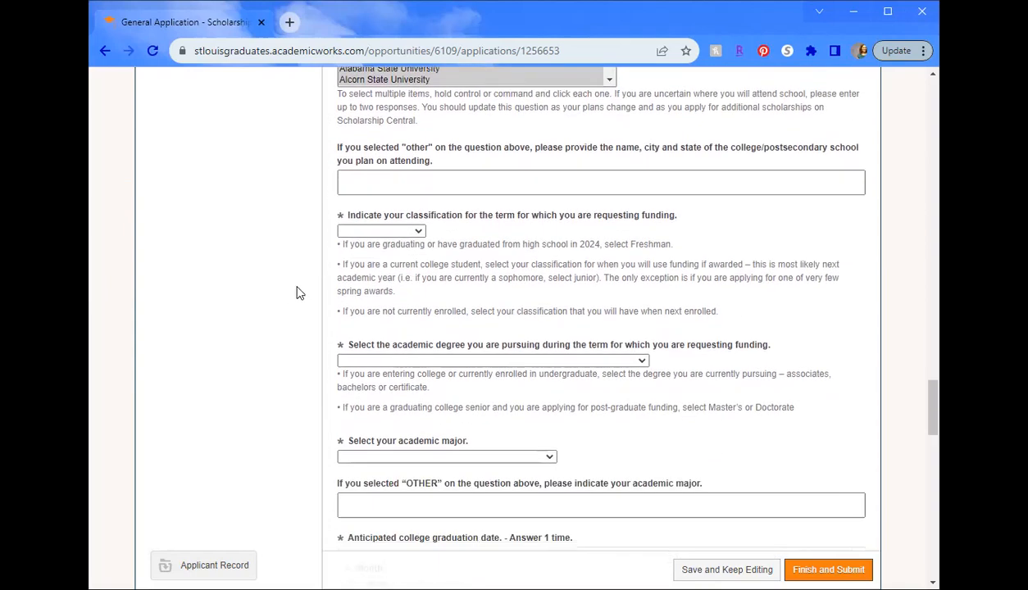
# - Pick Freshman from the classification dropdown for the funding term
pyautogui.click(387, 232)
pyautogui.click(307, 234)
pyautogui.click(380, 231)
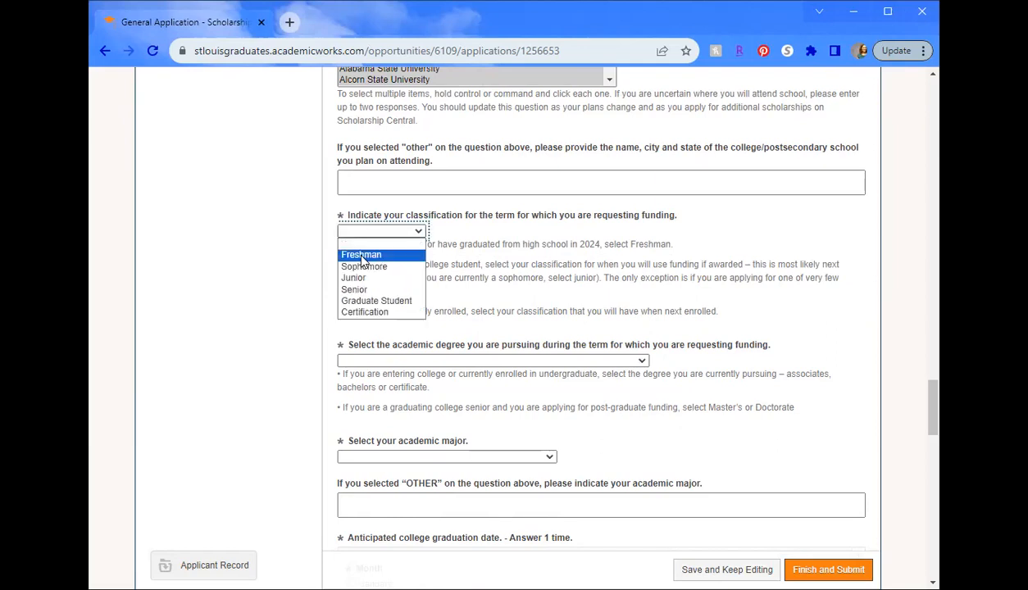
pyautogui.click(358, 254)
pyautogui.scroll(-2, 320, 275)
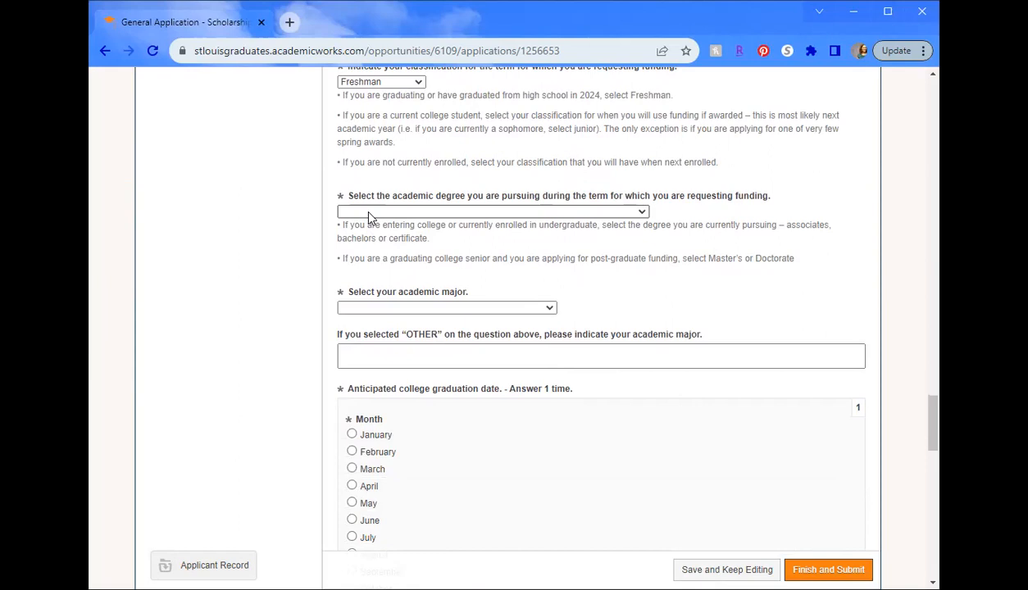
# - Select Bachelor's (BA, BS, BSN, BME, BSW, etc.) as the degree being pursued
pyautogui.click(369, 212)
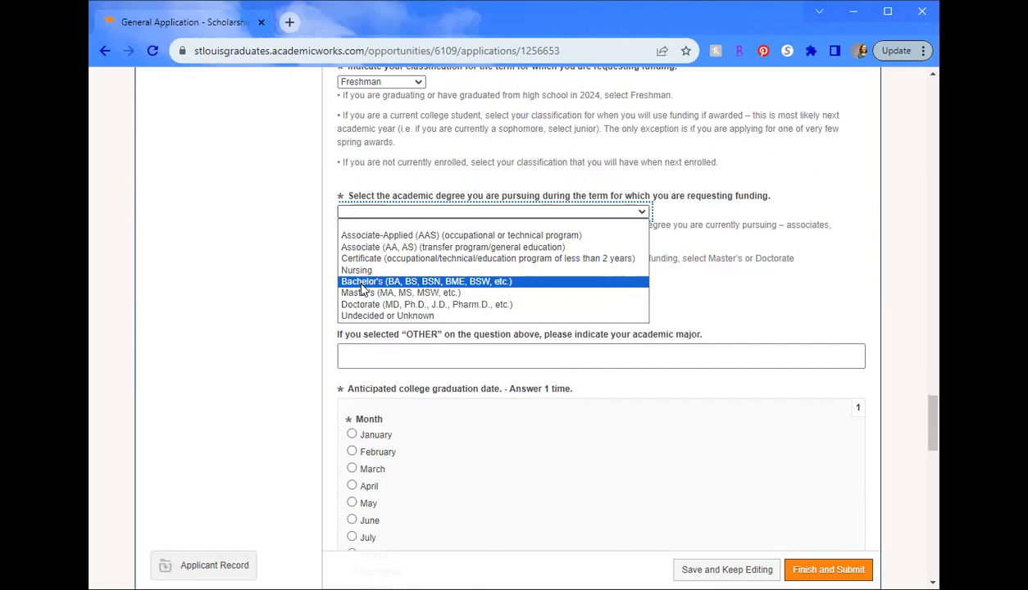
pyautogui.click(362, 282)
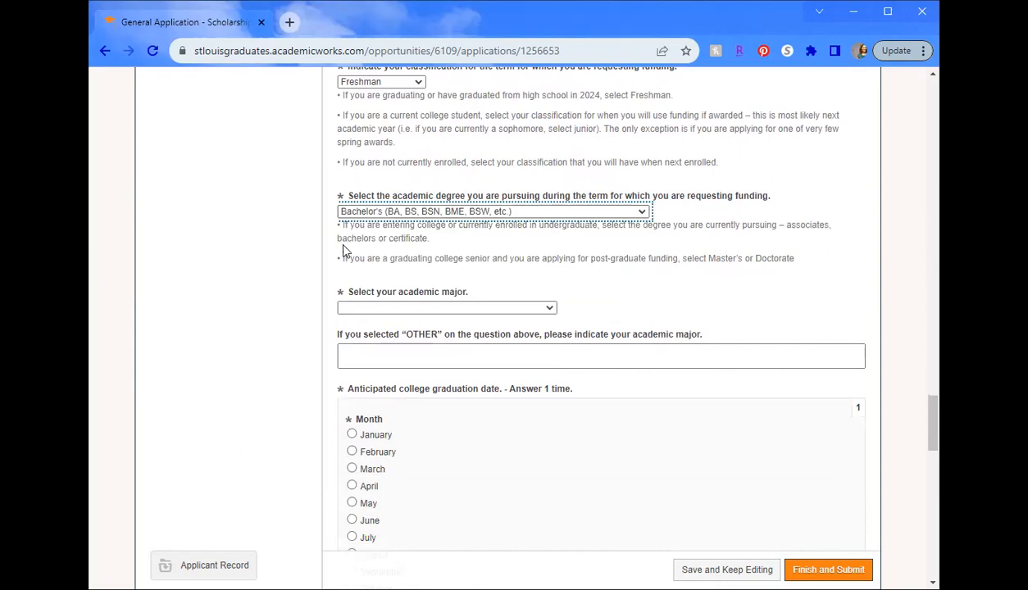
pyautogui.scroll(-1, 341, 246)
# - Choose English as the academic major, leaving the other-major box empty
pyautogui.click(381, 234)
pyautogui.moveTo(549, 262)
pyautogui.mouseDown()
pyautogui.moveTo(542, 465)
pyautogui.moveTo(547, 325)
pyautogui.moveTo(534, 242)
pyautogui.mouseUp()
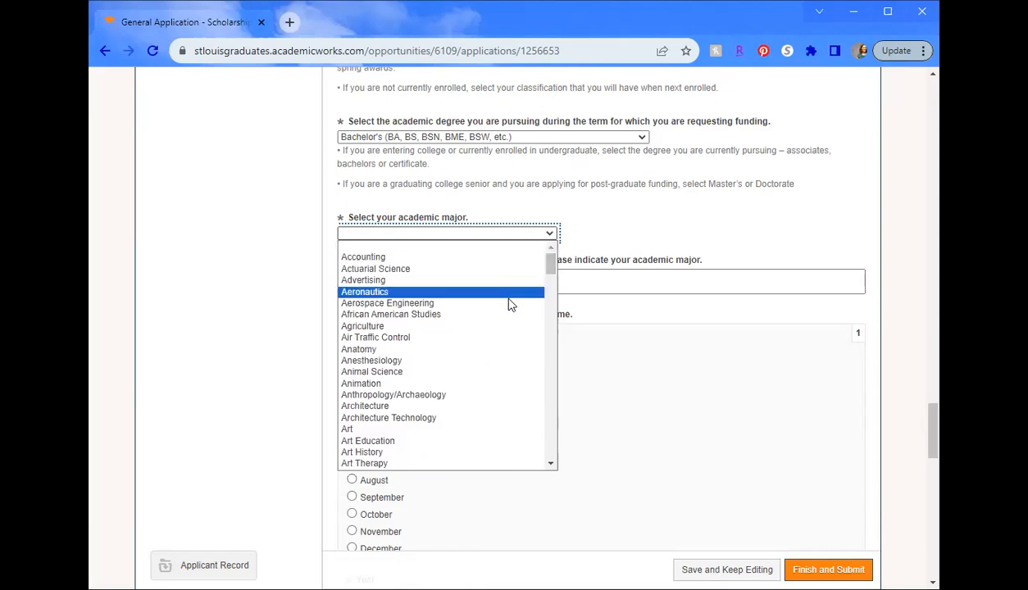
pyautogui.scroll(-2, 506, 305)
pyautogui.scroll(-10, 509, 312)
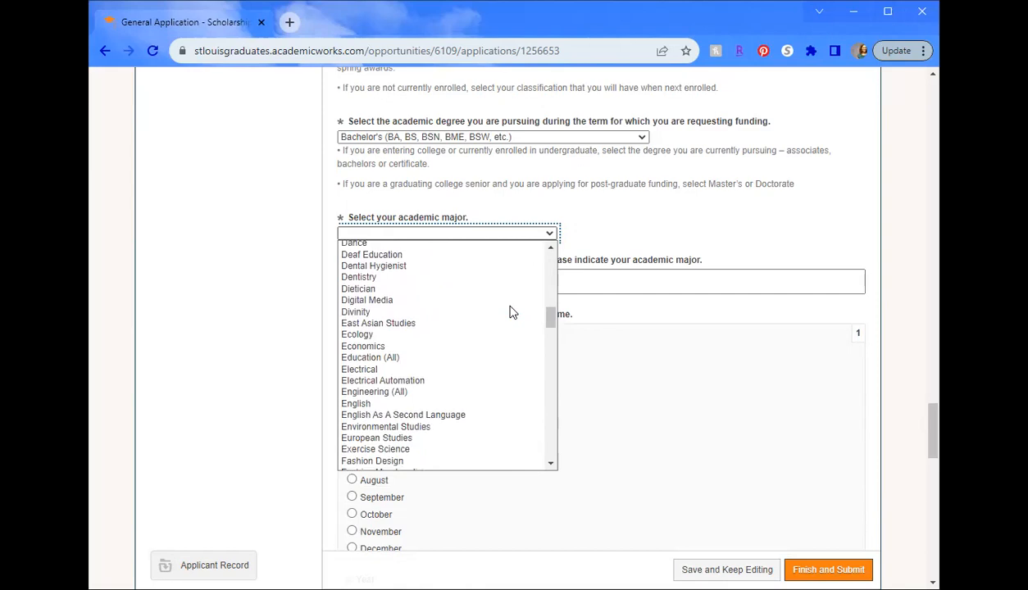
pyautogui.scroll(-3, 504, 328)
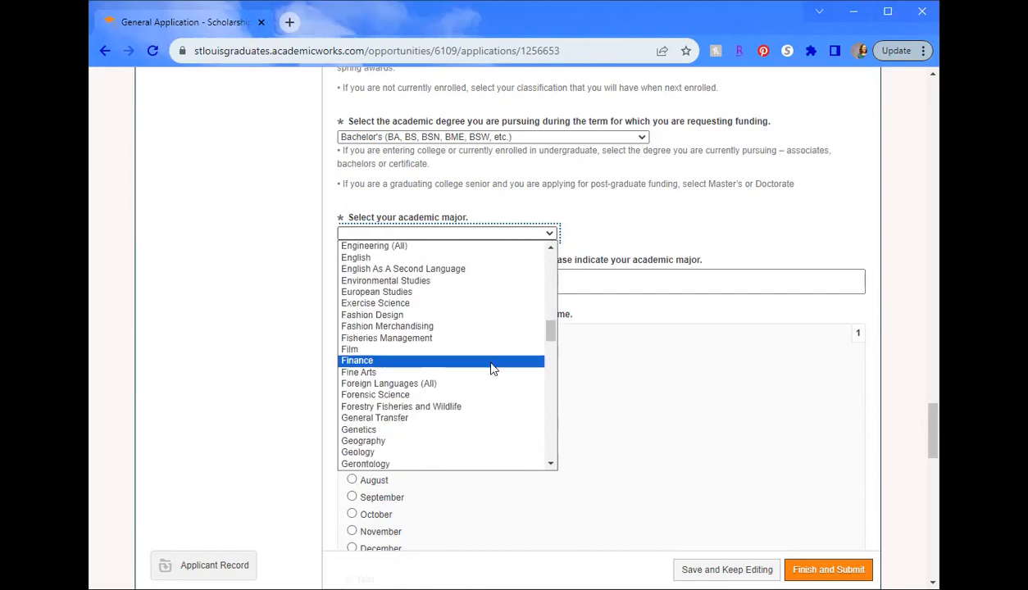
pyautogui.click(450, 261)
pyautogui.click(395, 281)
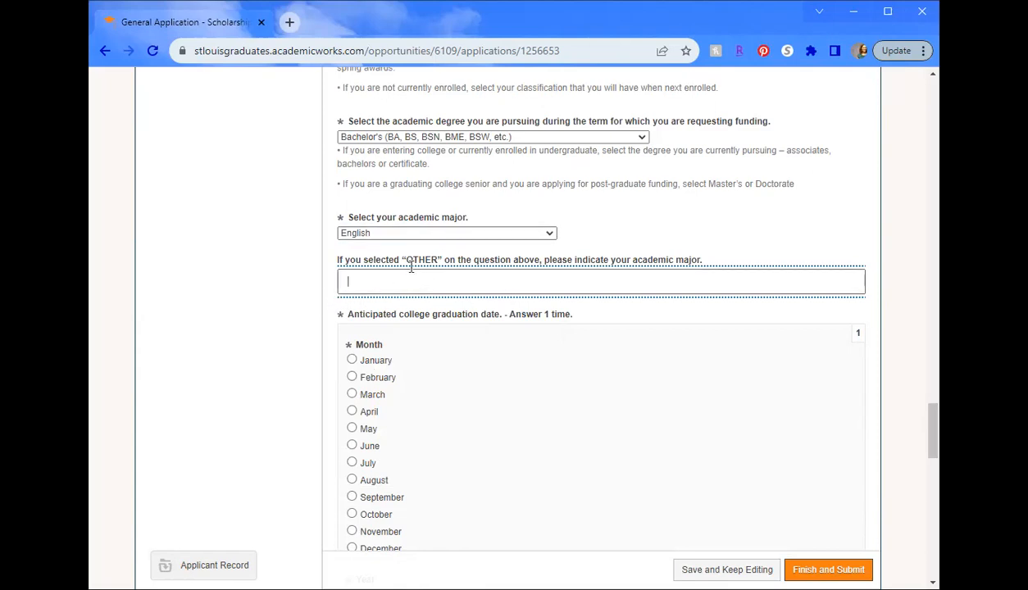
pyautogui.click(264, 334)
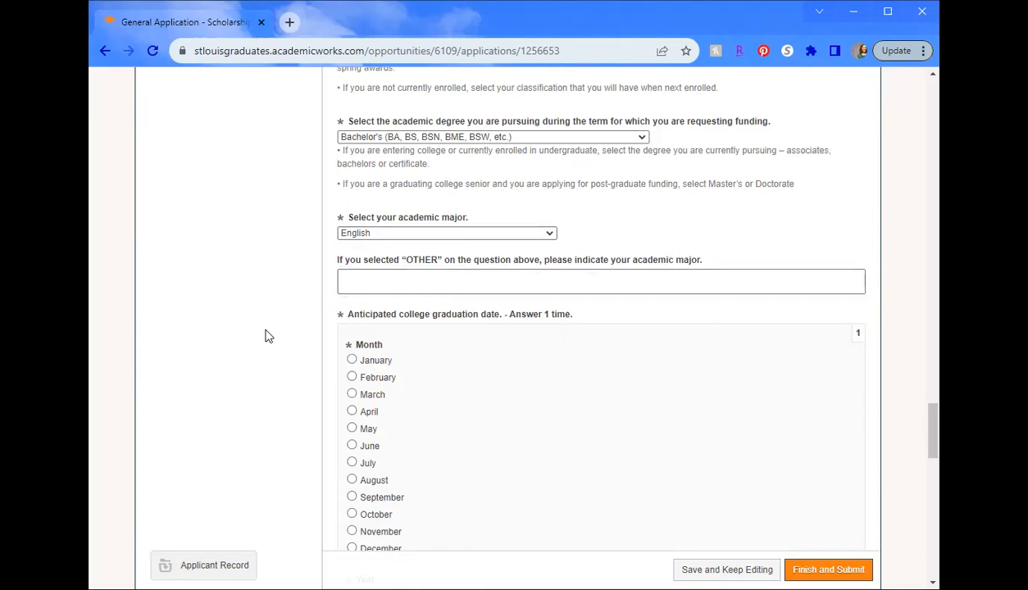
pyautogui.scroll(-1, 271, 336)
pyautogui.scroll(-1, 271, 336)
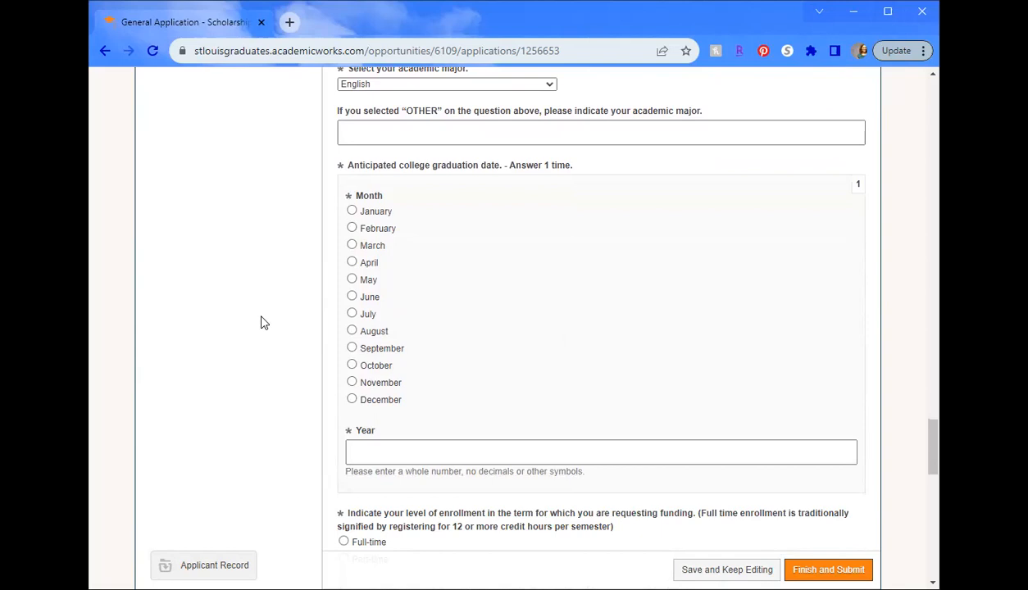
# - Set the anticipated graduation date to May 2028
pyautogui.click(351, 278)
pyautogui.click(388, 445)
pyautogui.write('2026')
pyautogui.press('BackSpace')
pyautogui.press('BackSpace')
pyautogui.press('BackSpace')
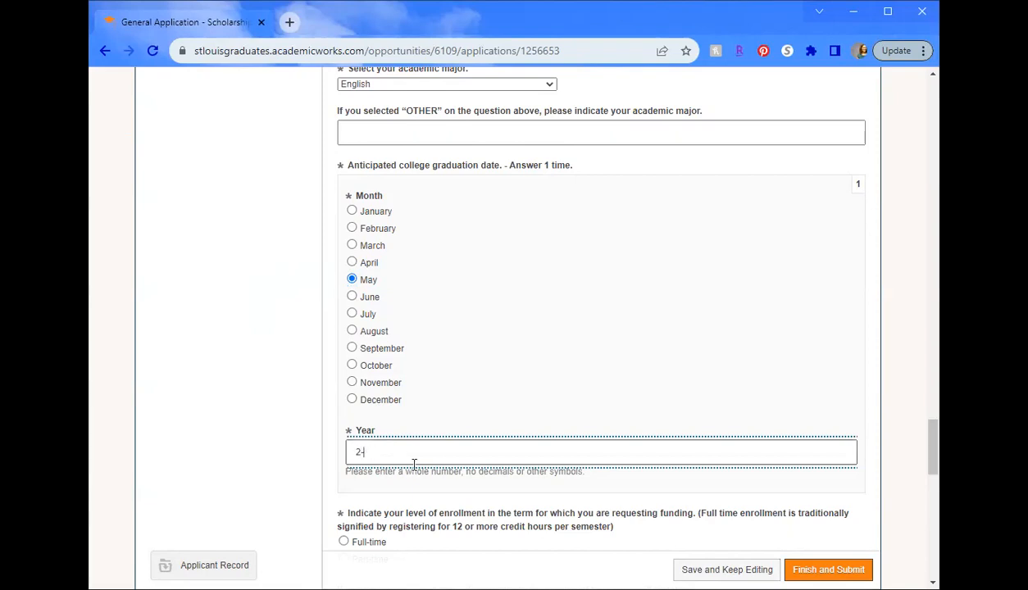
pyautogui.write('028')
pyautogui.click(281, 345)
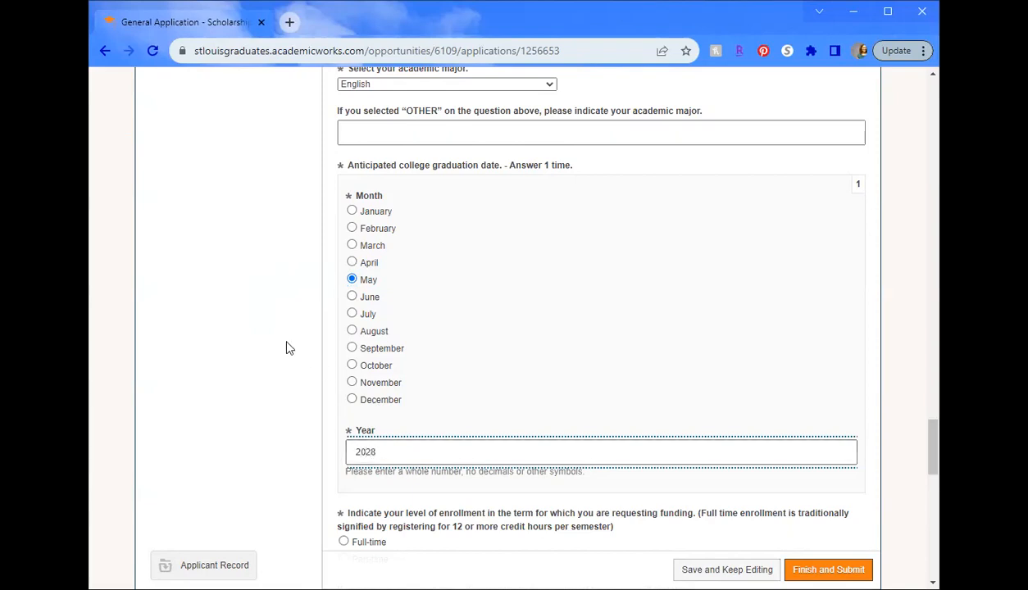
pyautogui.scroll(-1, 281, 345)
pyautogui.scroll(-2, 280, 345)
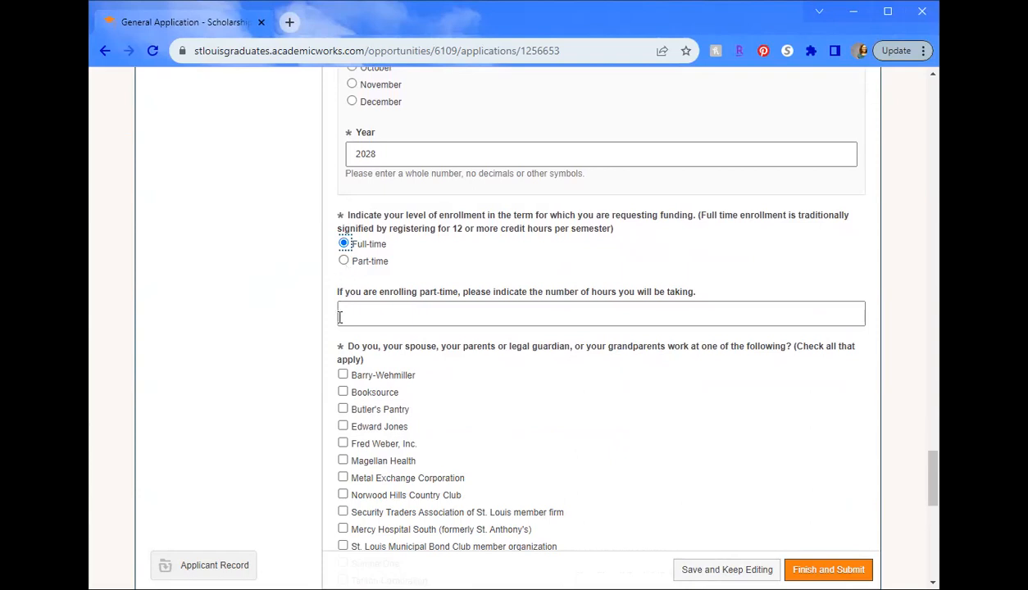
# - Tick None of the above under family employers and None of these apply under eligibility
pyautogui.click(309, 291)
pyautogui.scroll(-3, 312, 292)
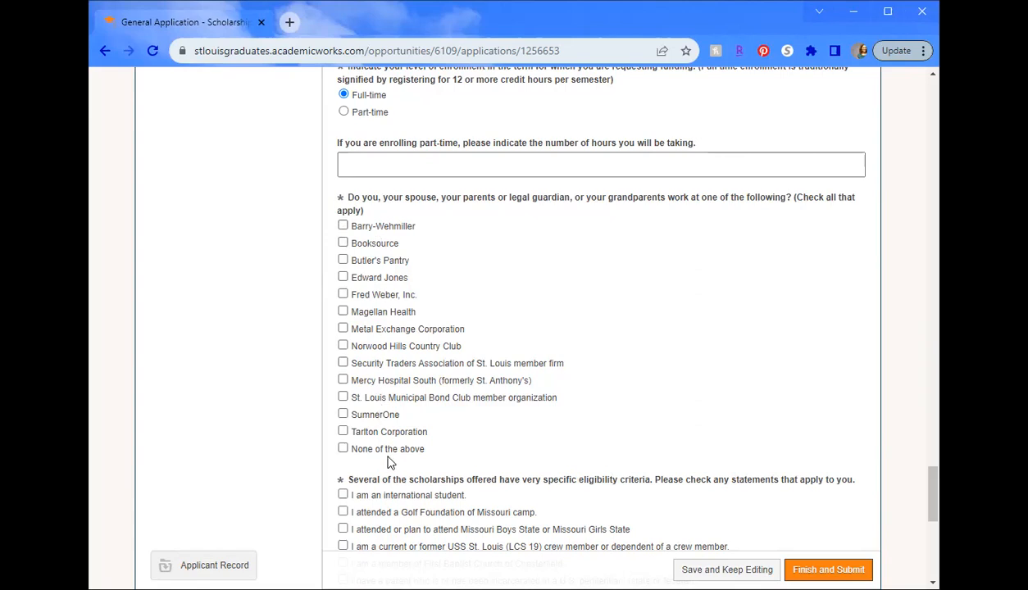
pyautogui.click(354, 448)
pyautogui.scroll(-3, 298, 428)
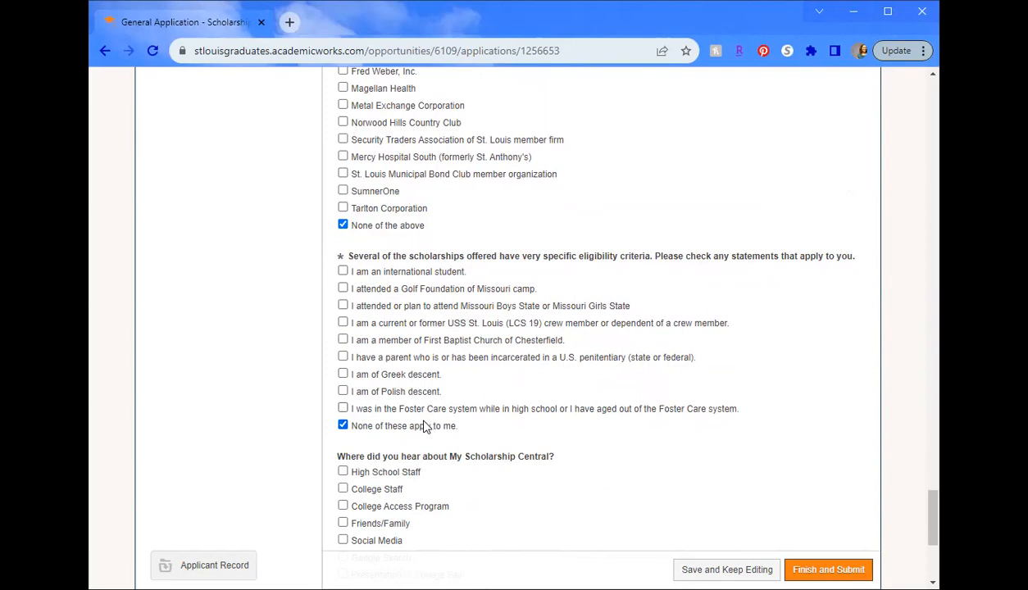
pyautogui.scroll(-2, 420, 418)
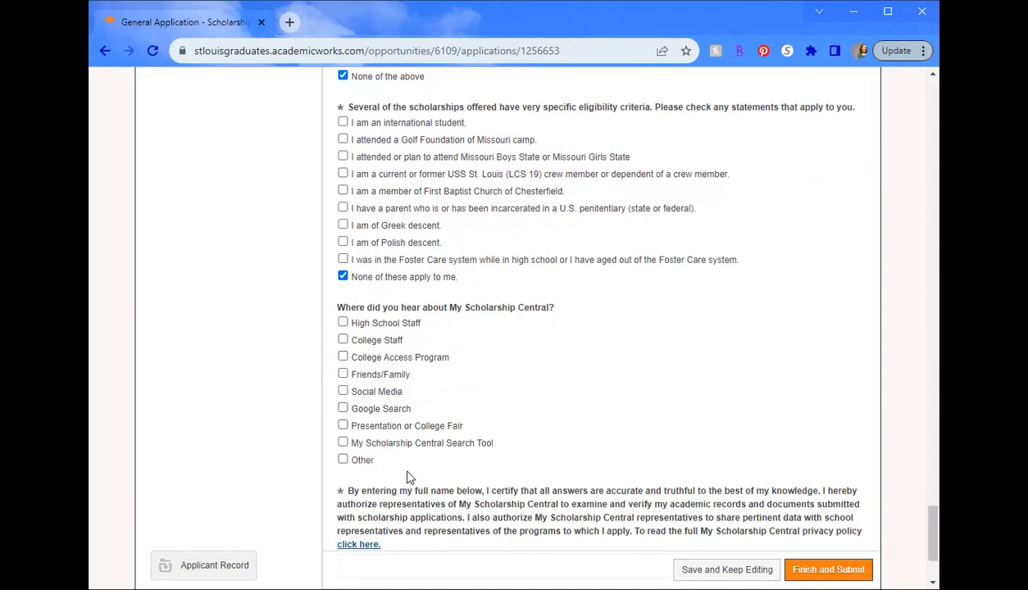
# - Enter the applicant's full name as the certification signature and click Finish and Submit
pyautogui.scroll(-2, 312, 415)
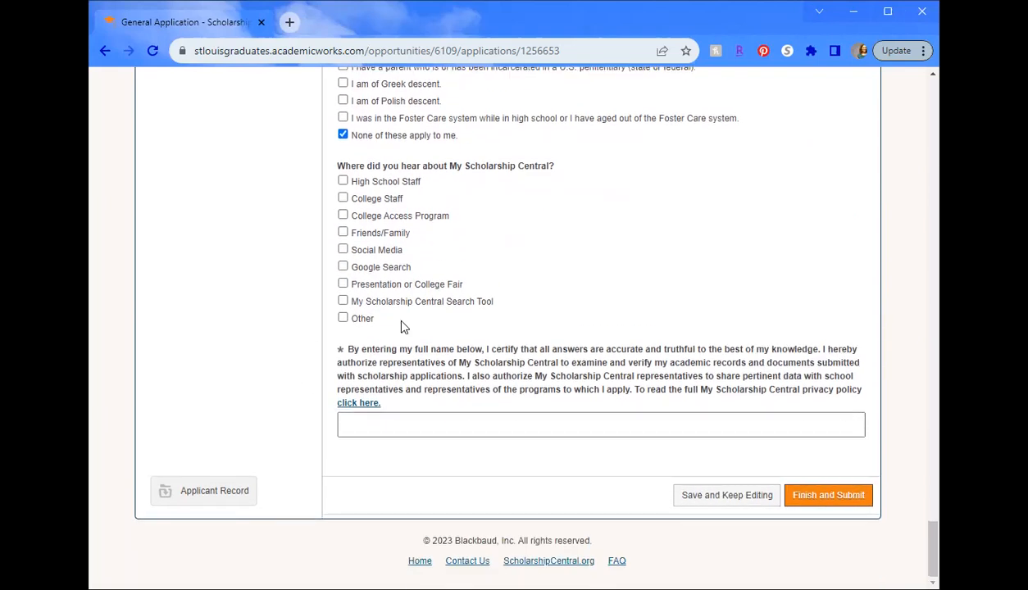
pyautogui.click(406, 421)
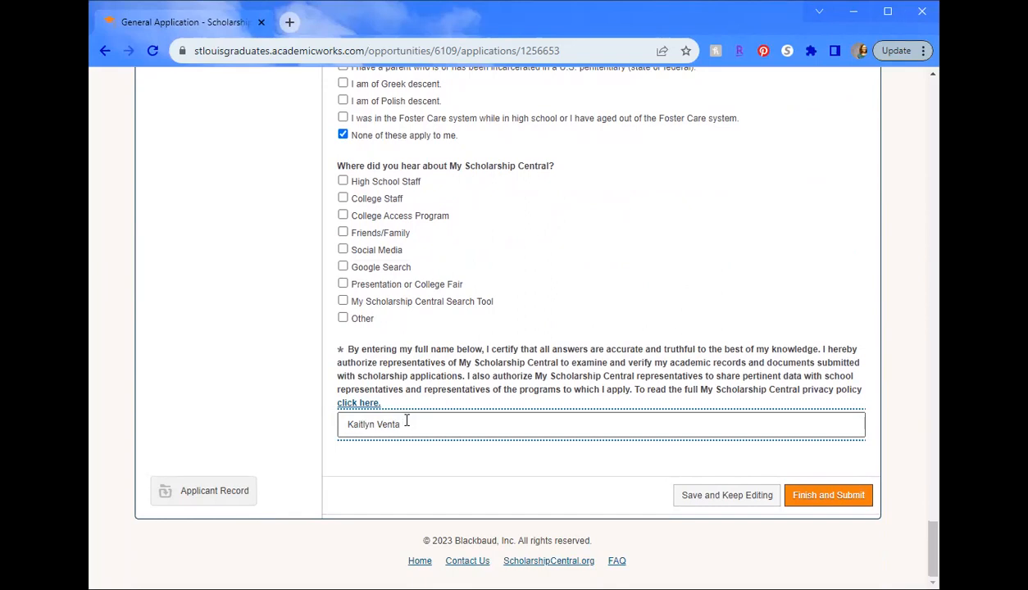
pyautogui.click(826, 496)
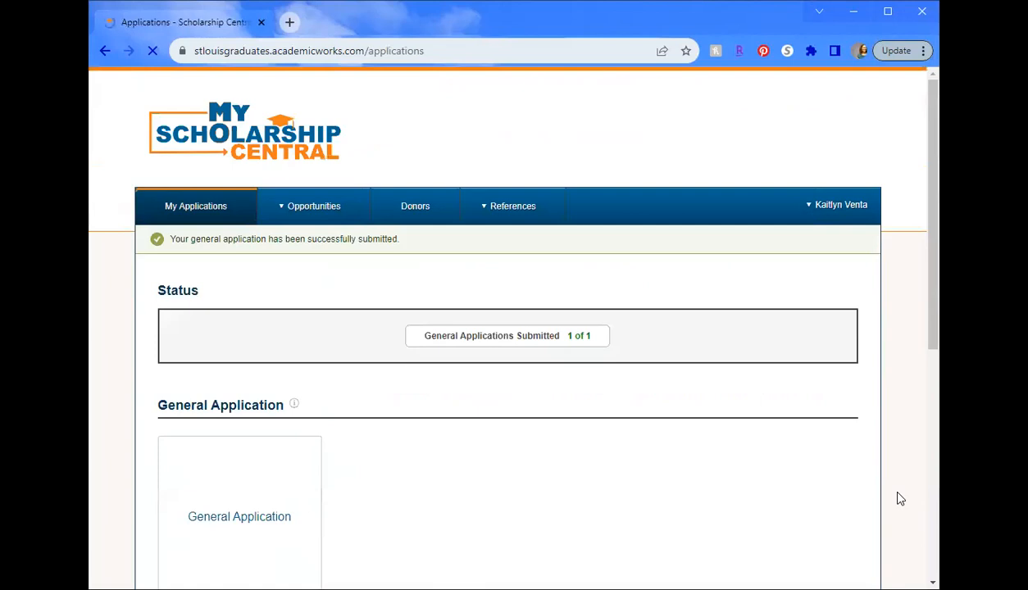
# - Return to the top of My Applications and bring up the Opportunities menu's list of opportunity types
pyautogui.scroll(-2, 623, 433)
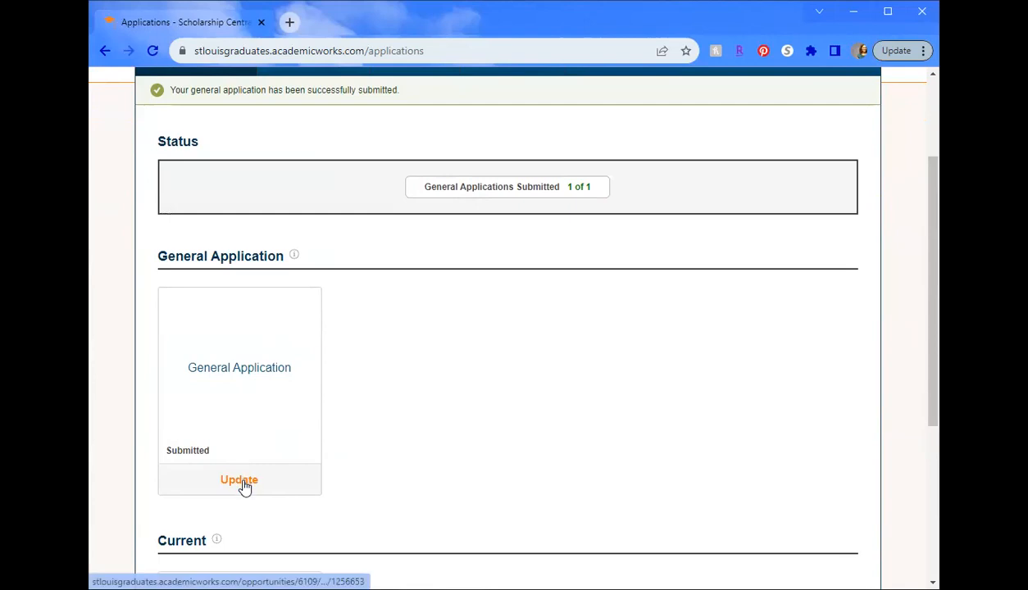
pyautogui.scroll(2, 328, 459)
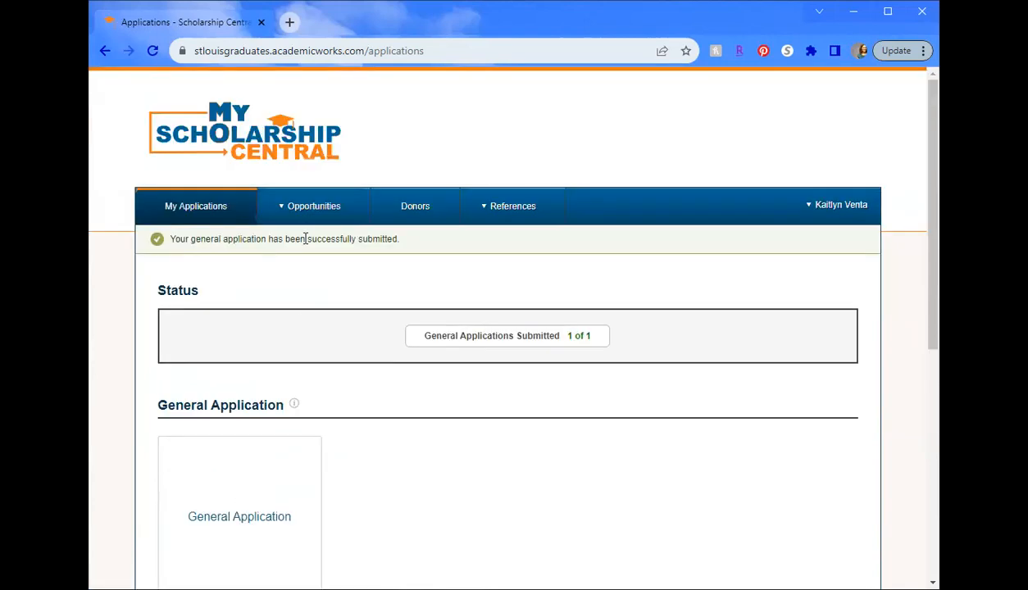
pyautogui.moveTo(305, 218)
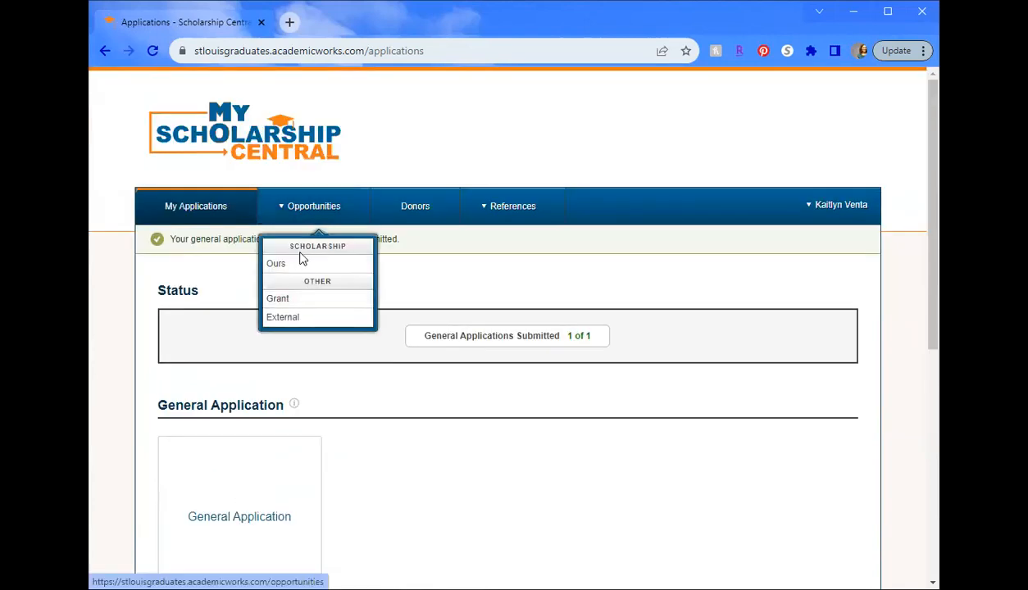